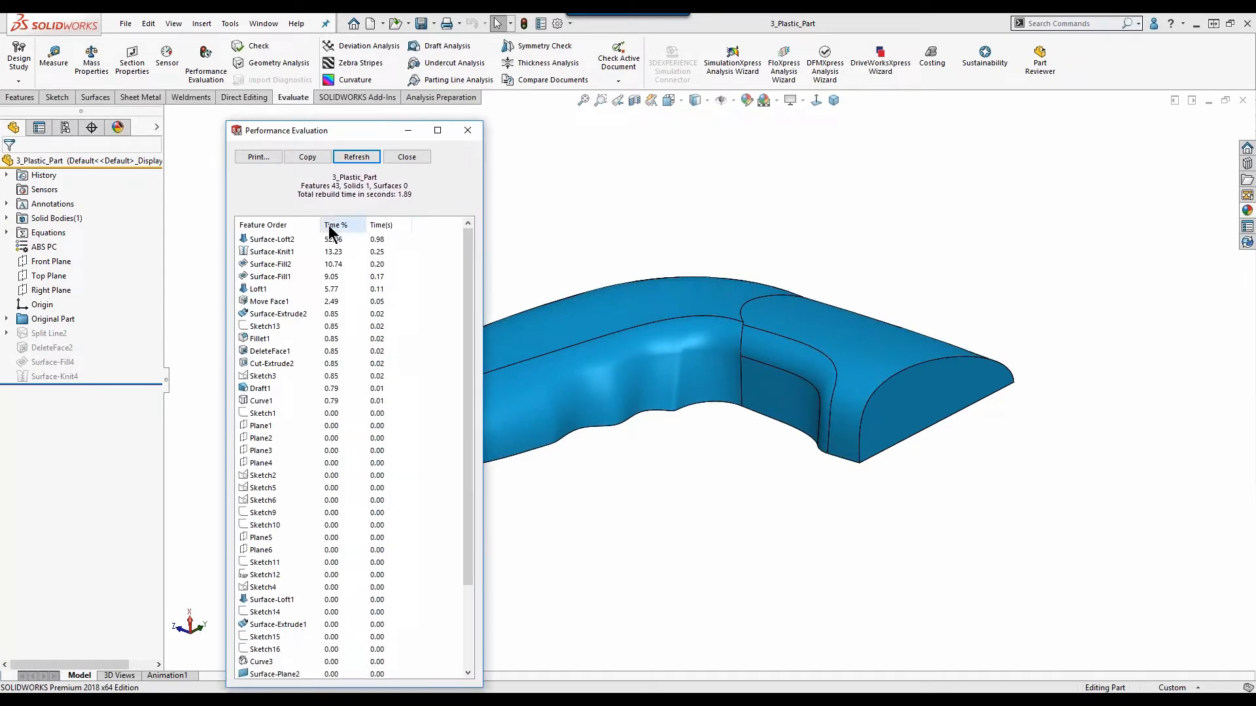
# Review the plastic part's feature rebuild times in the Performance Evaluation report, highlight Surface-Loft2 on the model, and close the report.
pyautogui.moveTo(343, 134); pyautogui.dragTo(341, 57)
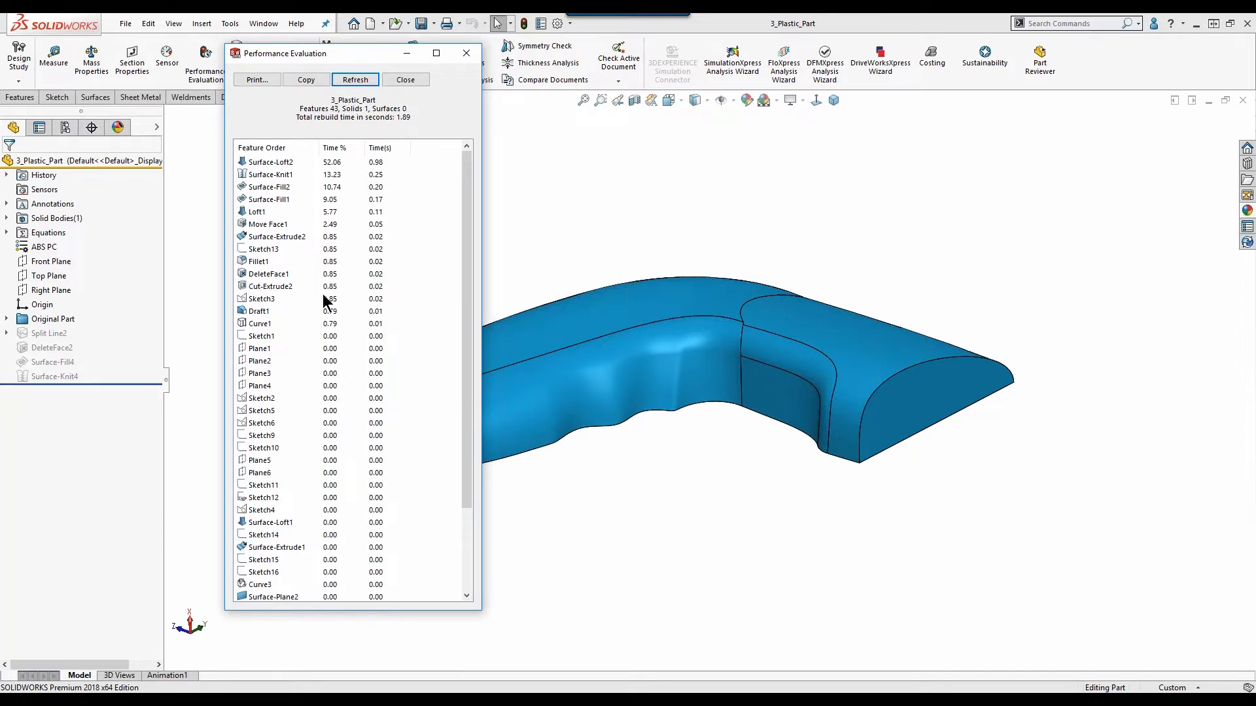
pyautogui.click(271, 162)
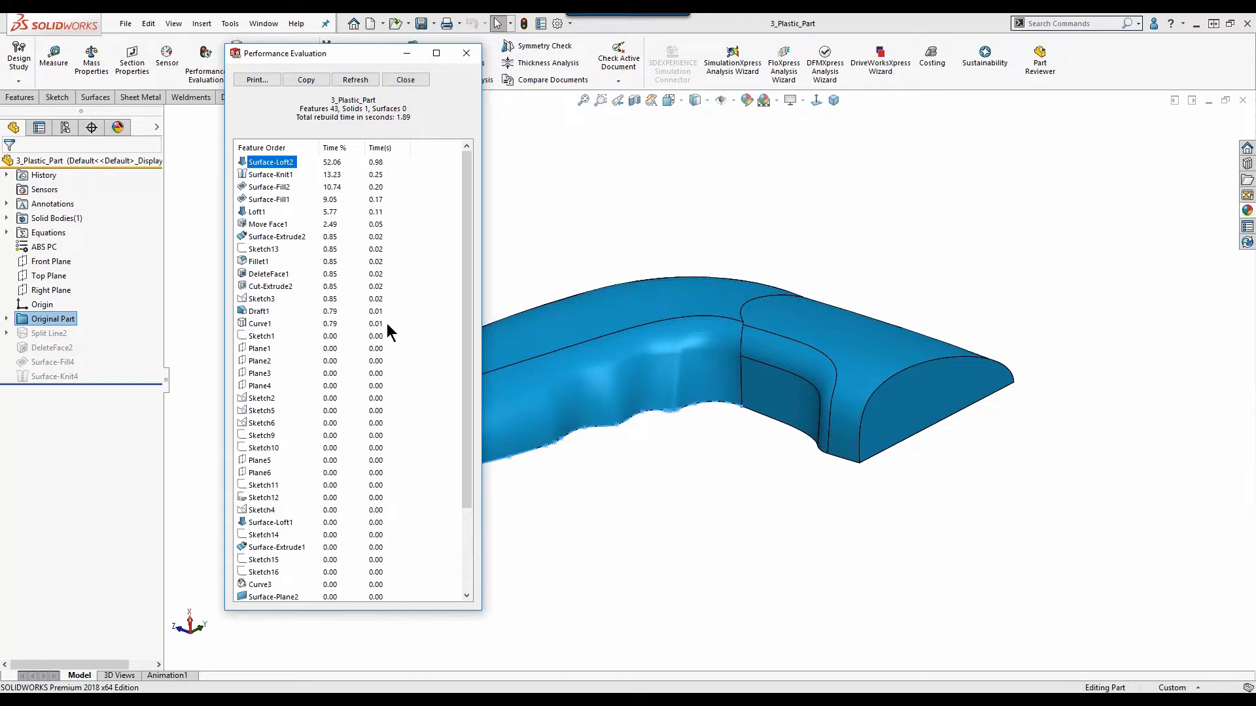
pyautogui.scroll(-3, 361, 525)
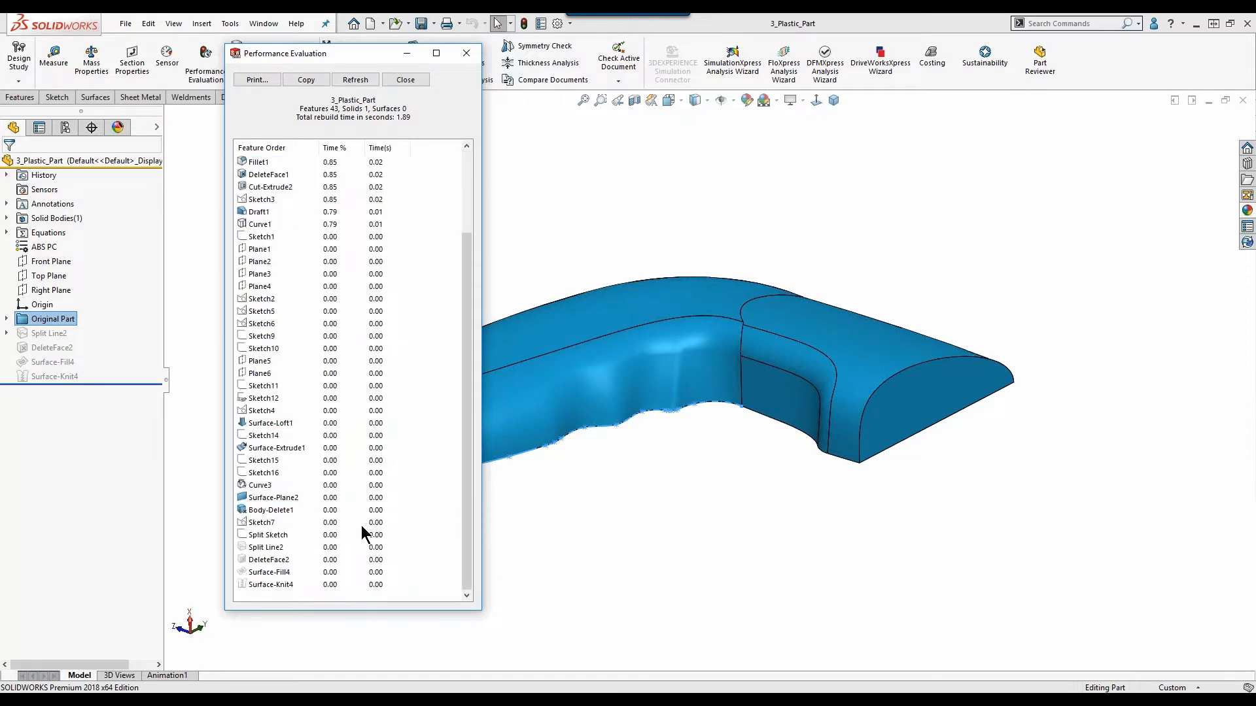
pyautogui.scroll(3, 373, 521)
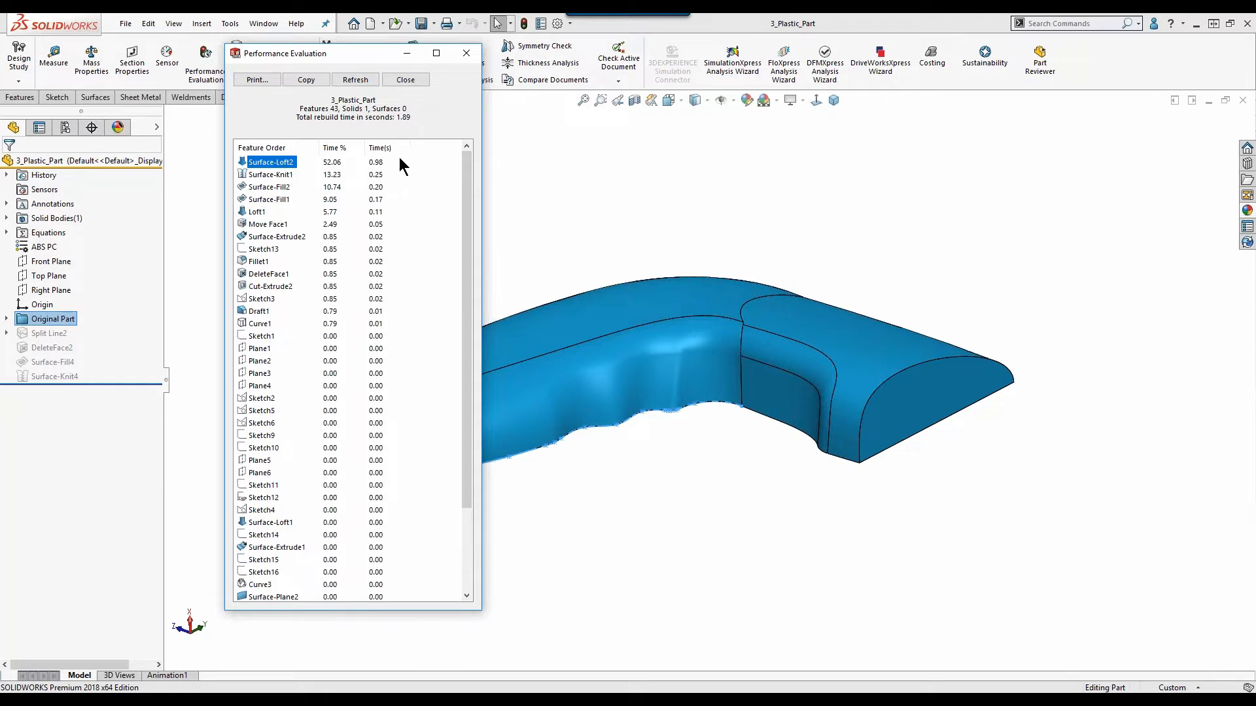
pyautogui.click(411, 79)
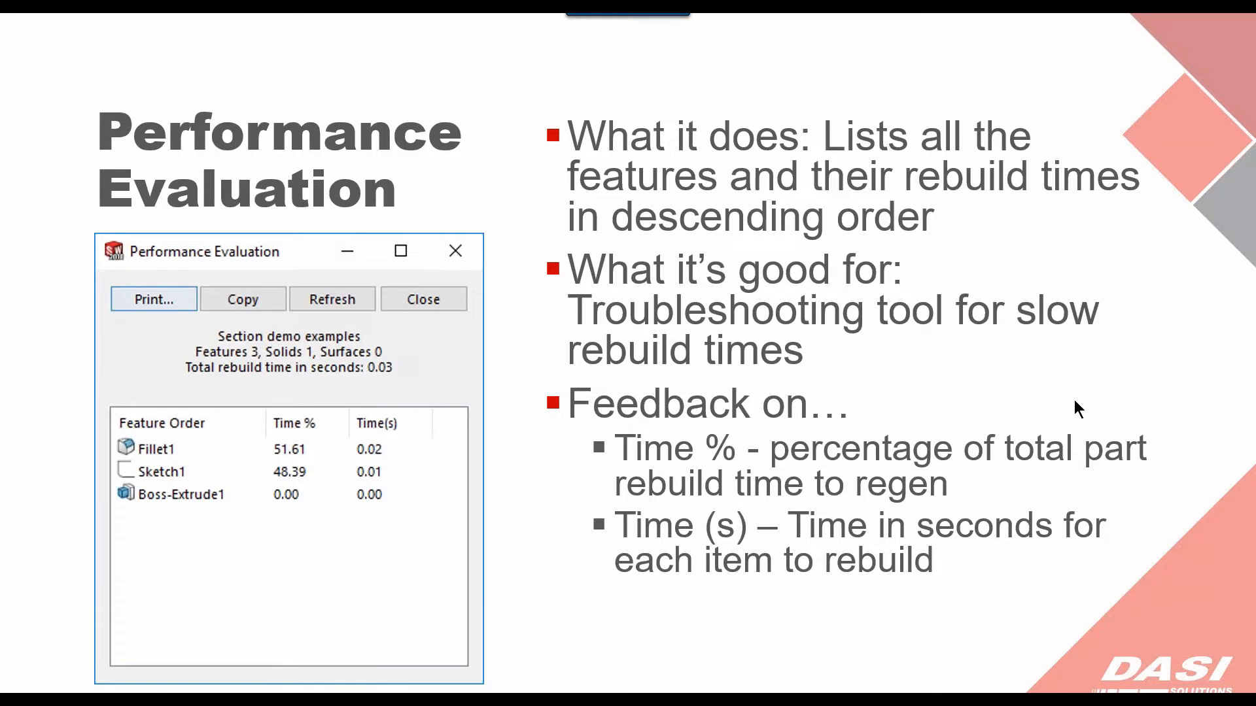
pyautogui.click(1223, 463)
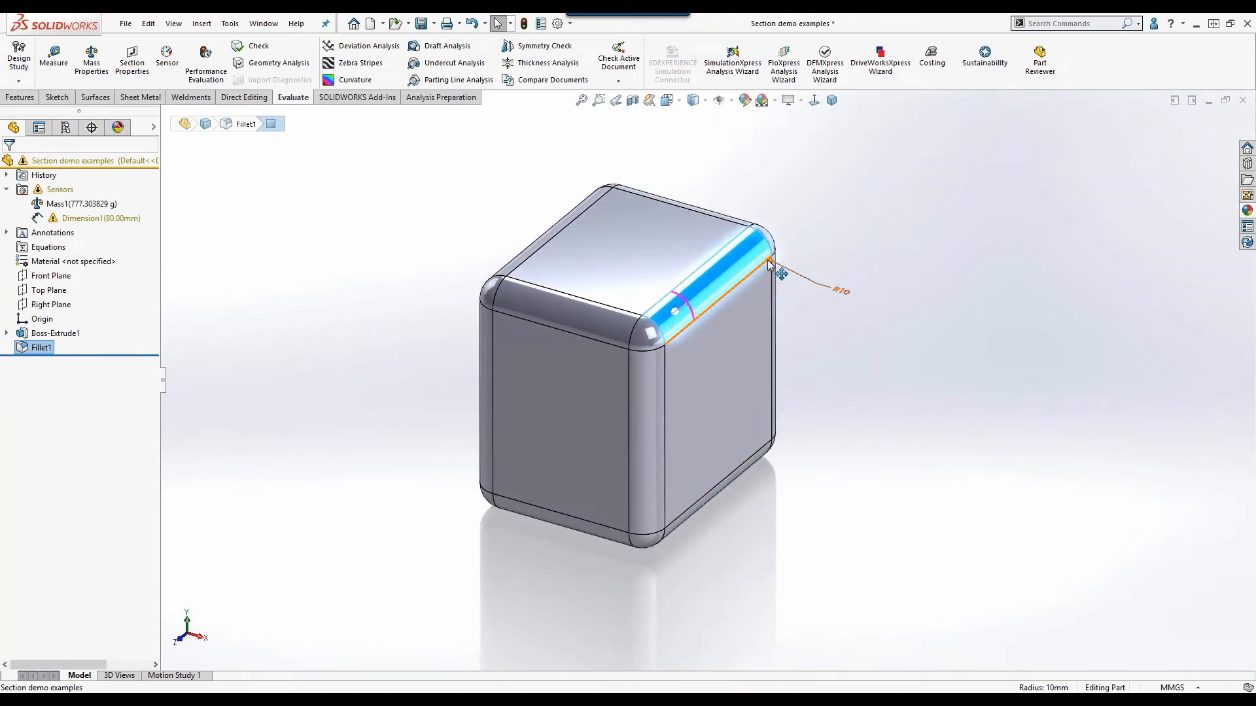
# Set the radius of the fillet around all of the cube's faces to 0.02 mm.
pyautogui.moveTo(770, 260); pyautogui.dragTo(763, 249)
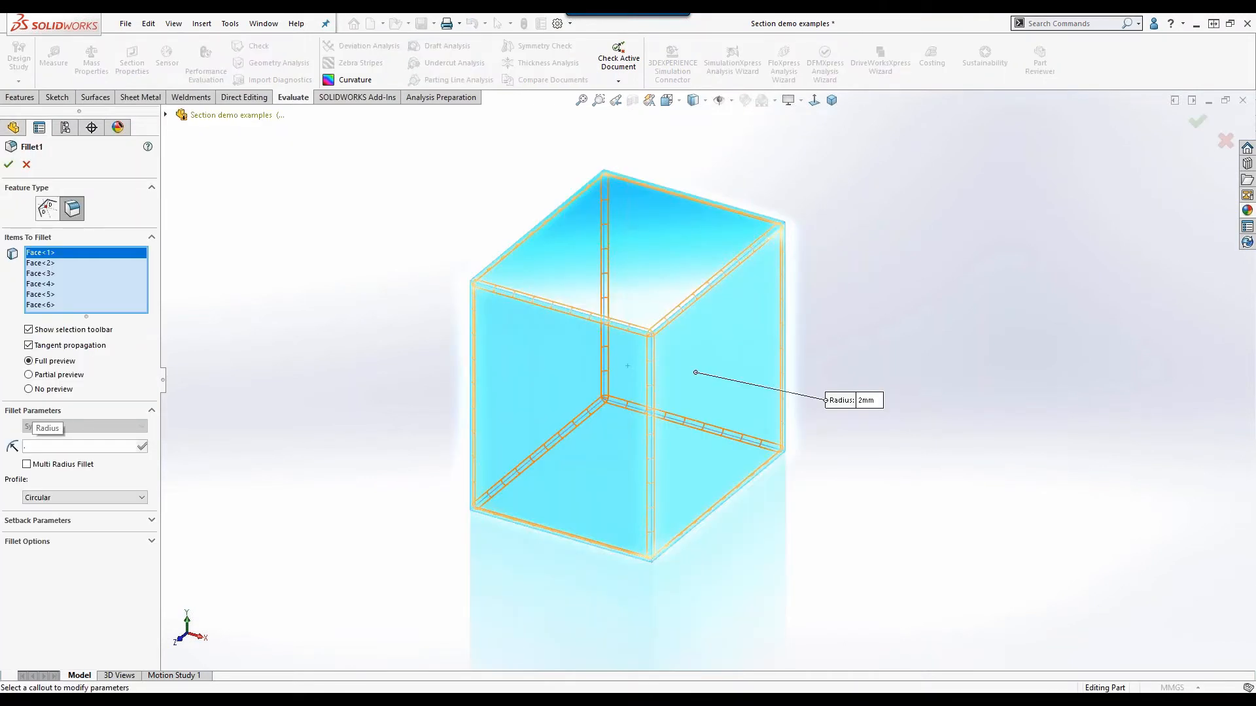
pyautogui.write('.02mm')
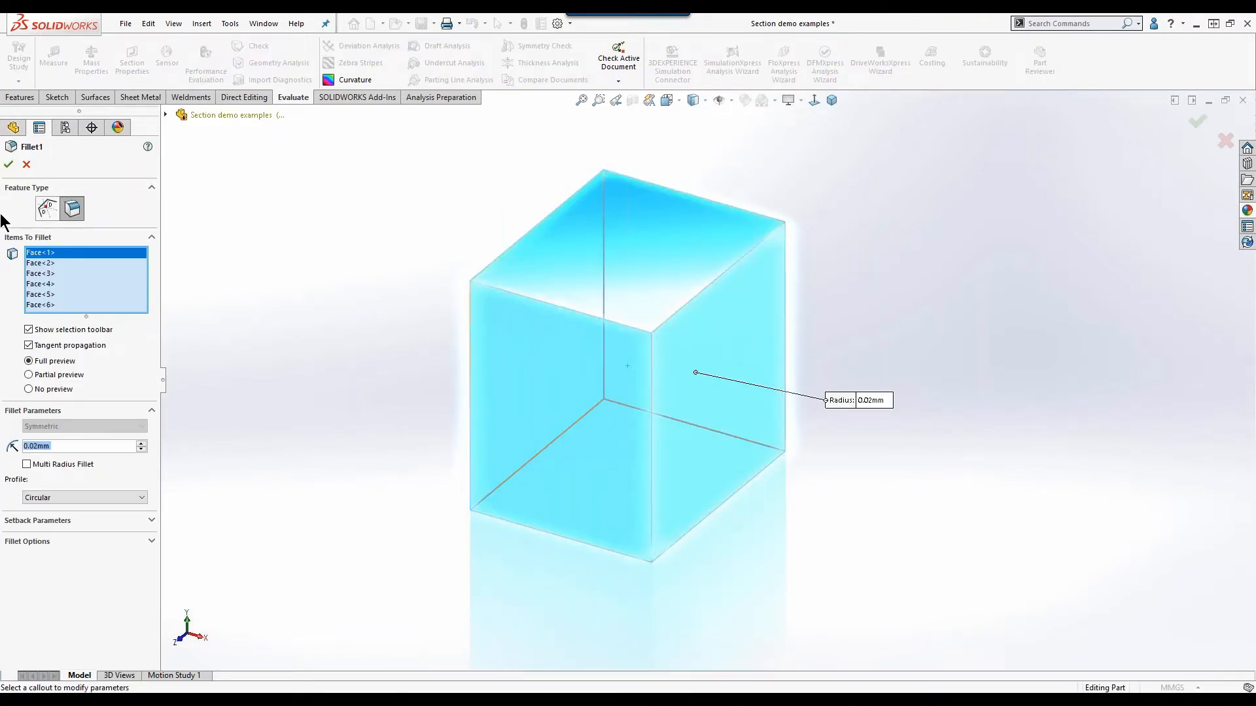
pyautogui.click(9, 164)
pyautogui.click(405, 259)
# Run Check on all solids and surfaces, adding short edges, minimum radius of curvature, maximum edge gap and maximum vertex gap to the checks.
pyautogui.scroll(-10, 668, 332)
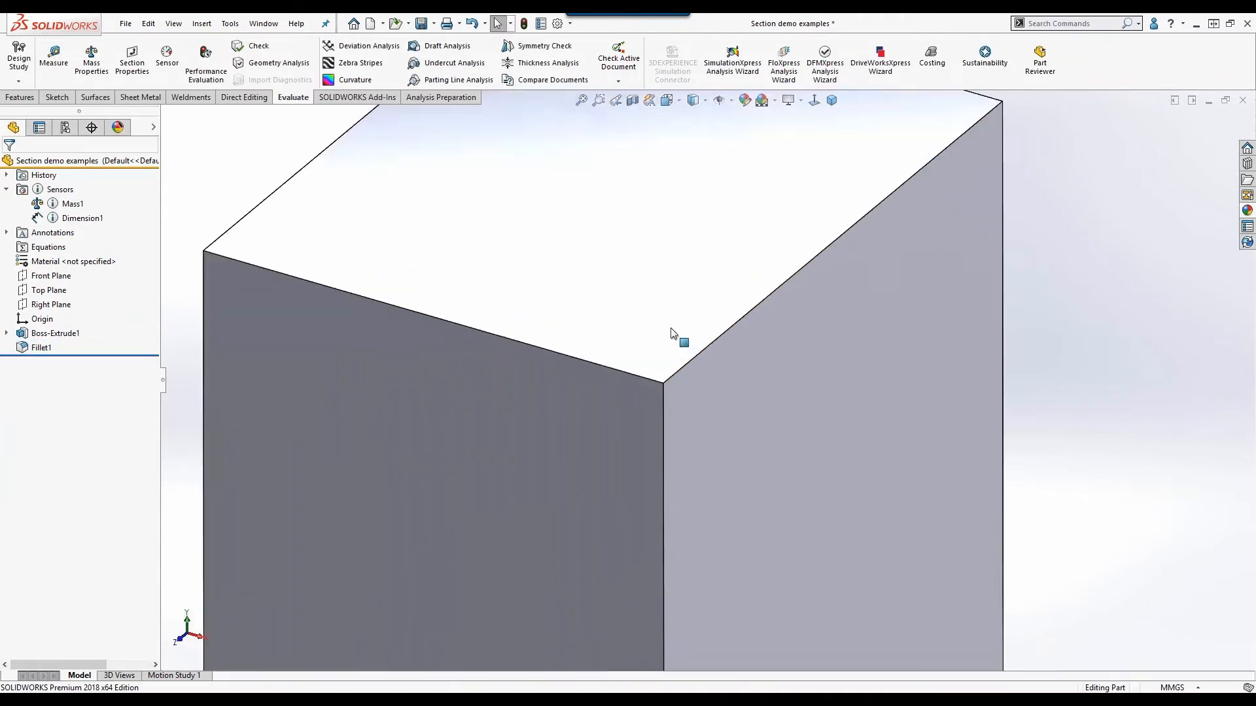
pyautogui.scroll(-5, 557, 411)
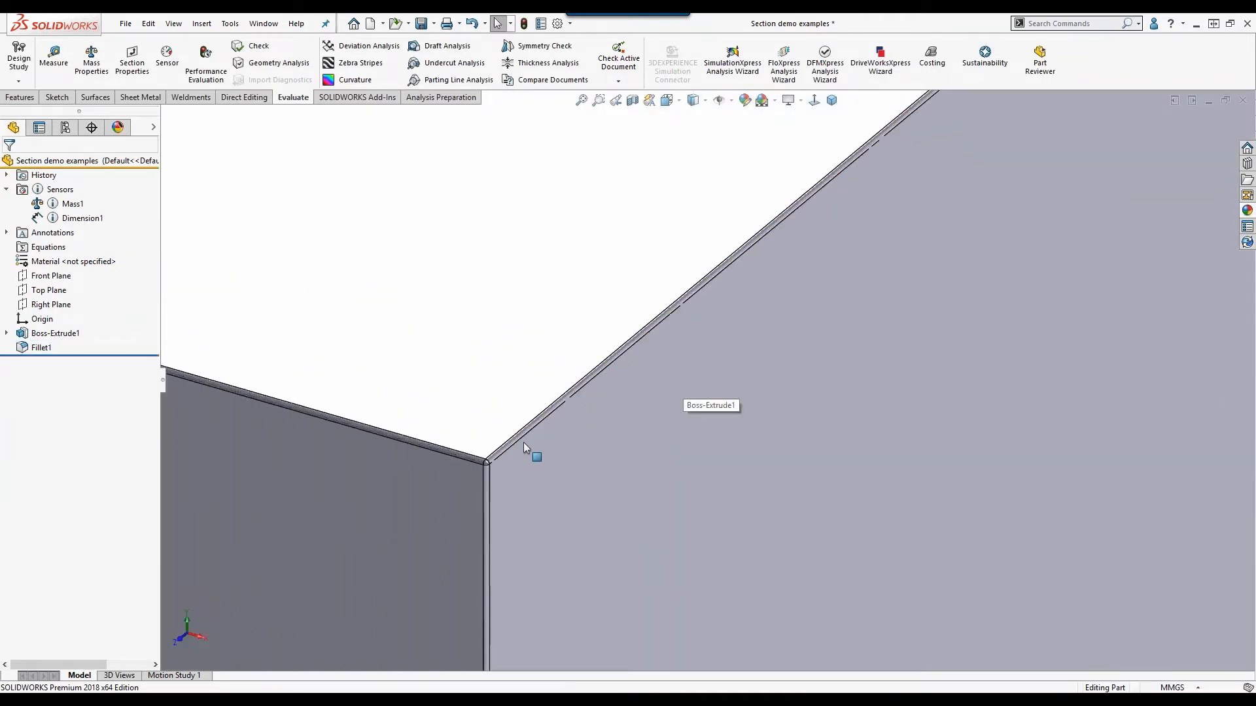
pyautogui.scroll(2, 523, 449)
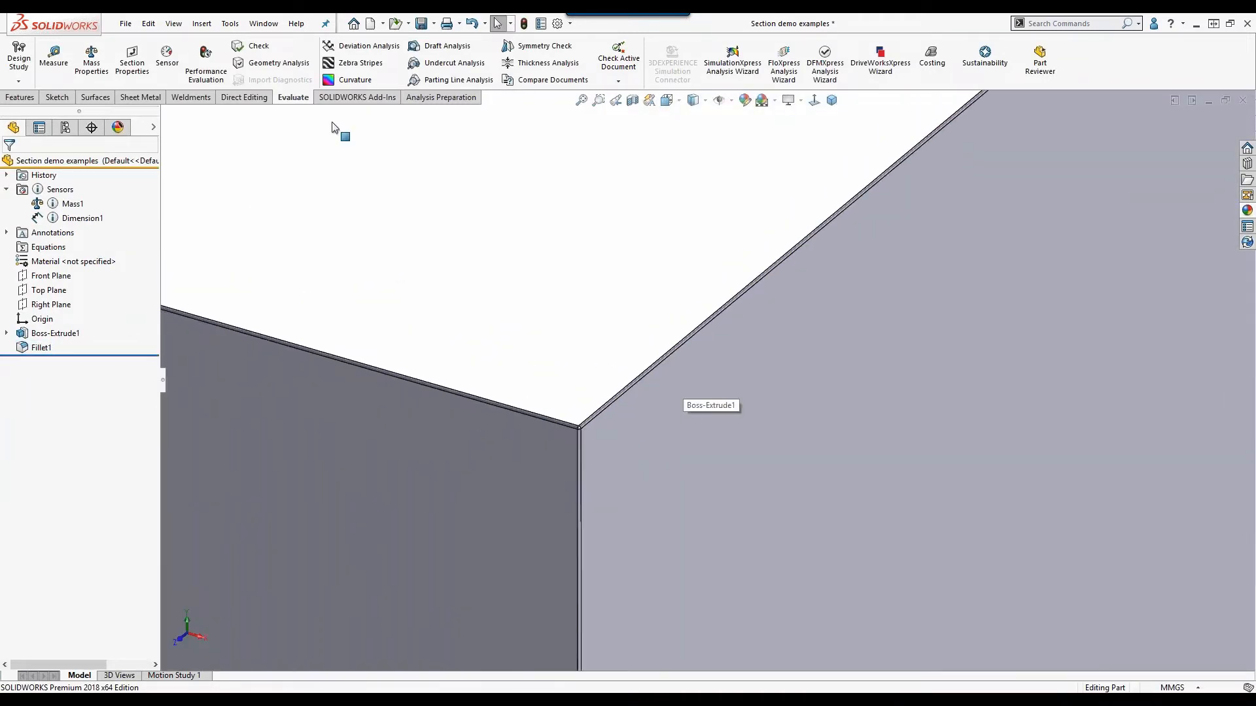
pyautogui.click(255, 46)
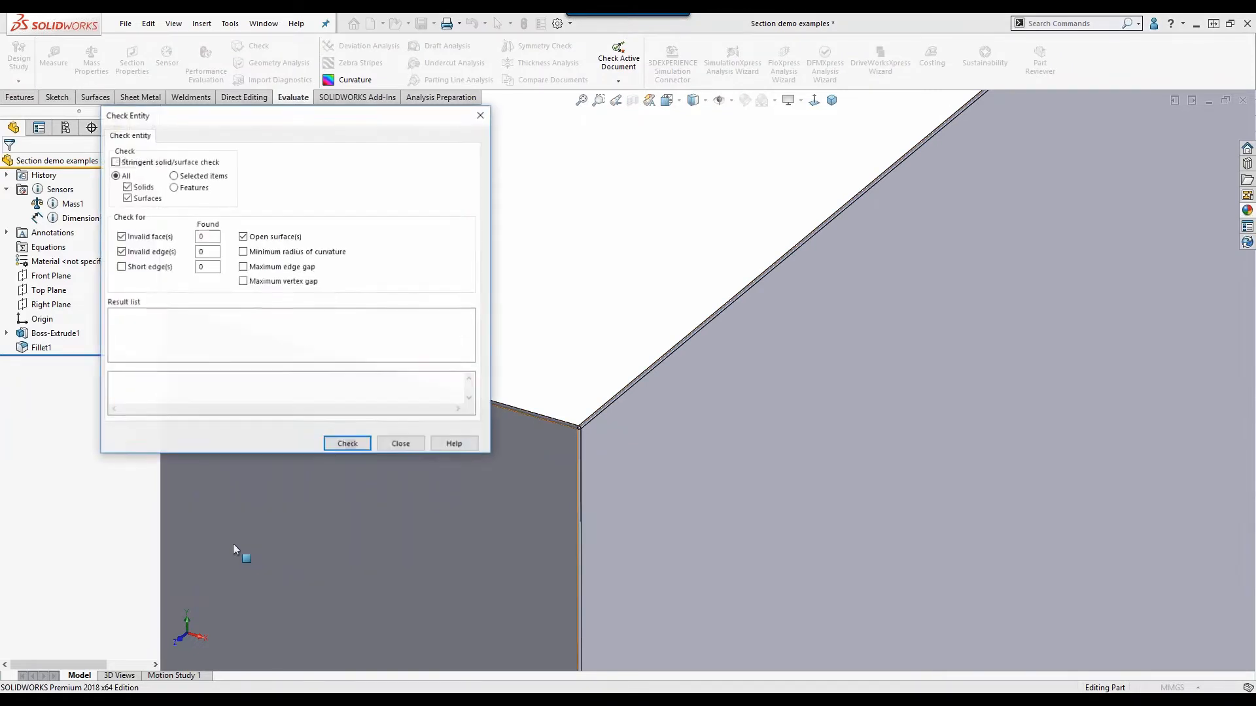
pyautogui.click(149, 267)
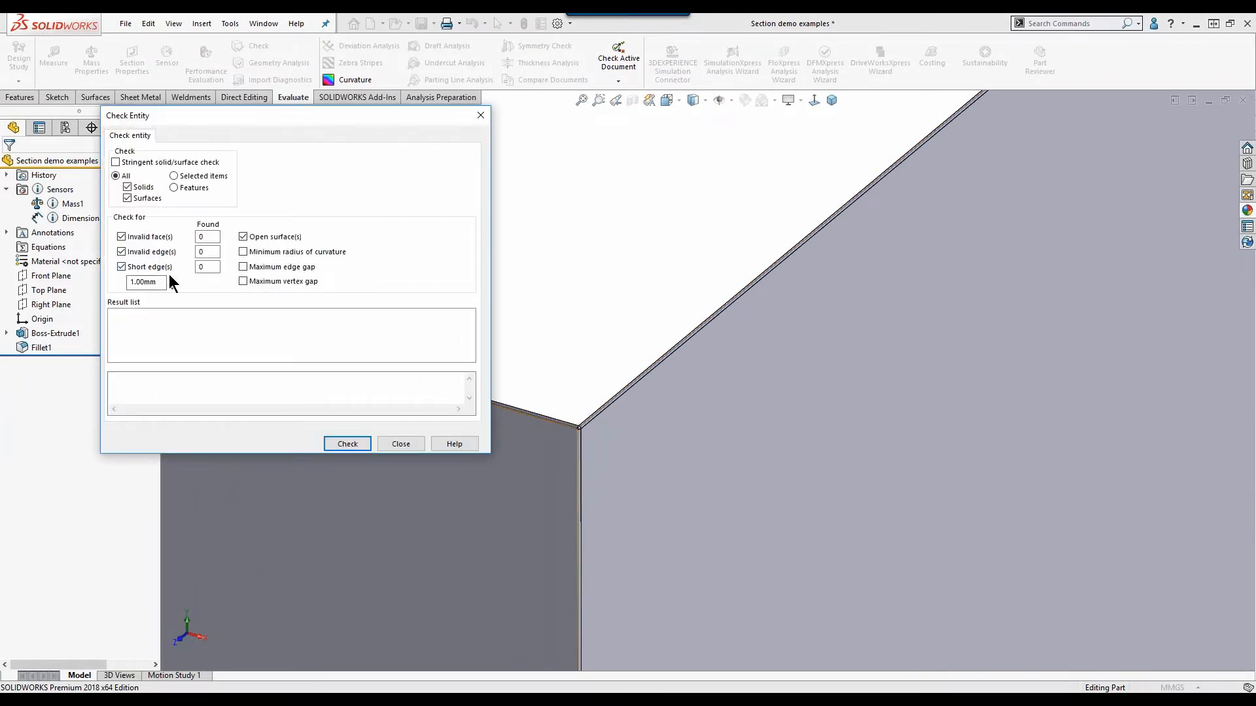
pyautogui.click(246, 252)
pyautogui.click(246, 267)
pyautogui.click(246, 281)
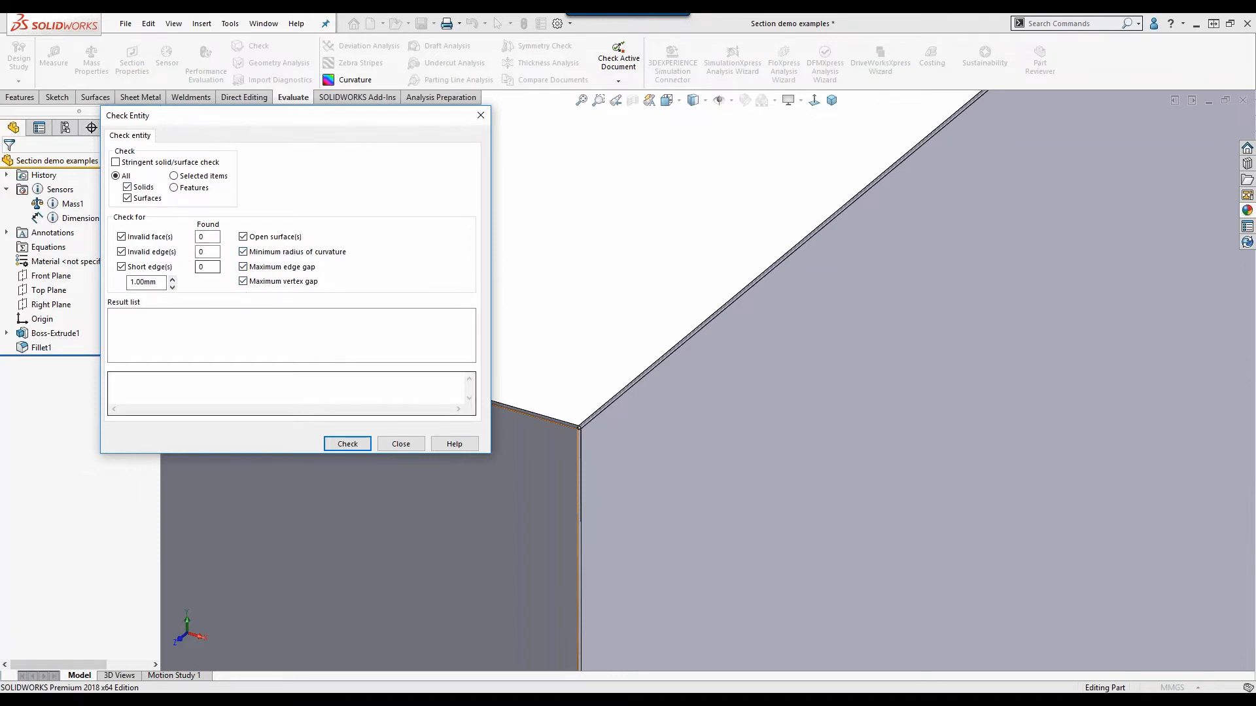
pyautogui.click(343, 441)
# Go through the check results and locate the minimum-radius face and several of the short edges on the cube.
pyautogui.scroll(-7, 210, 346)
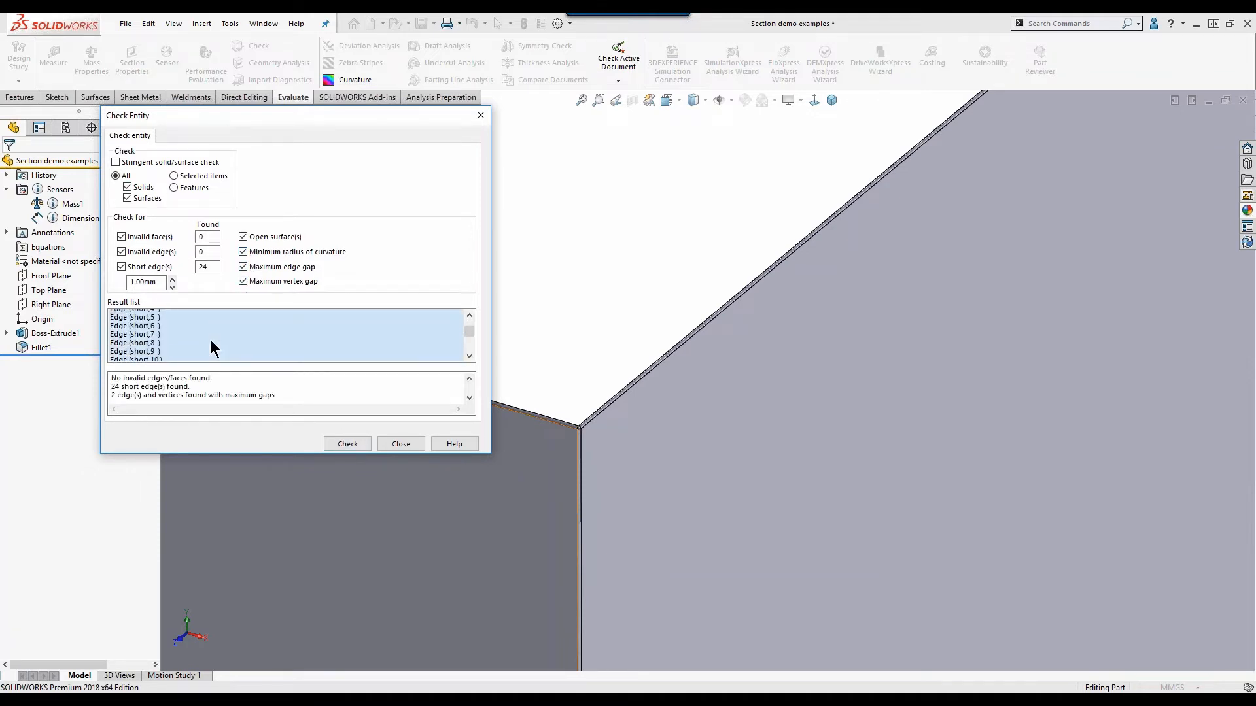
pyautogui.scroll(7, 211, 349)
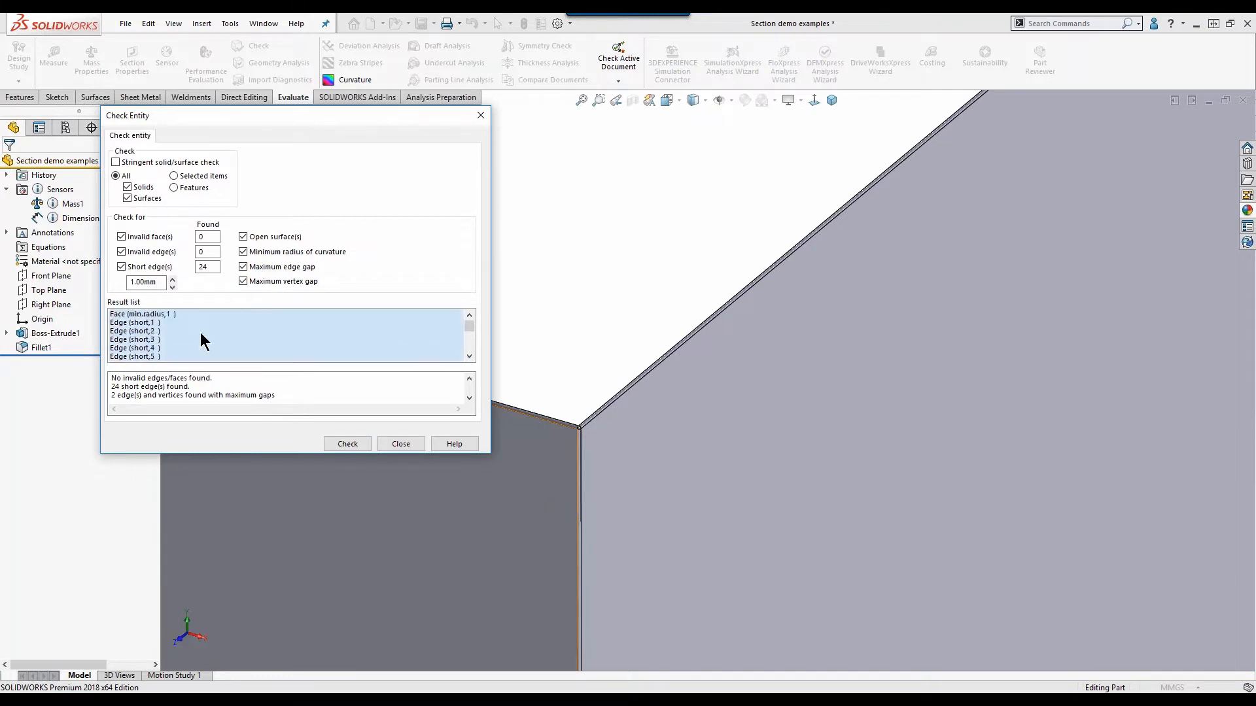
pyautogui.click(161, 316)
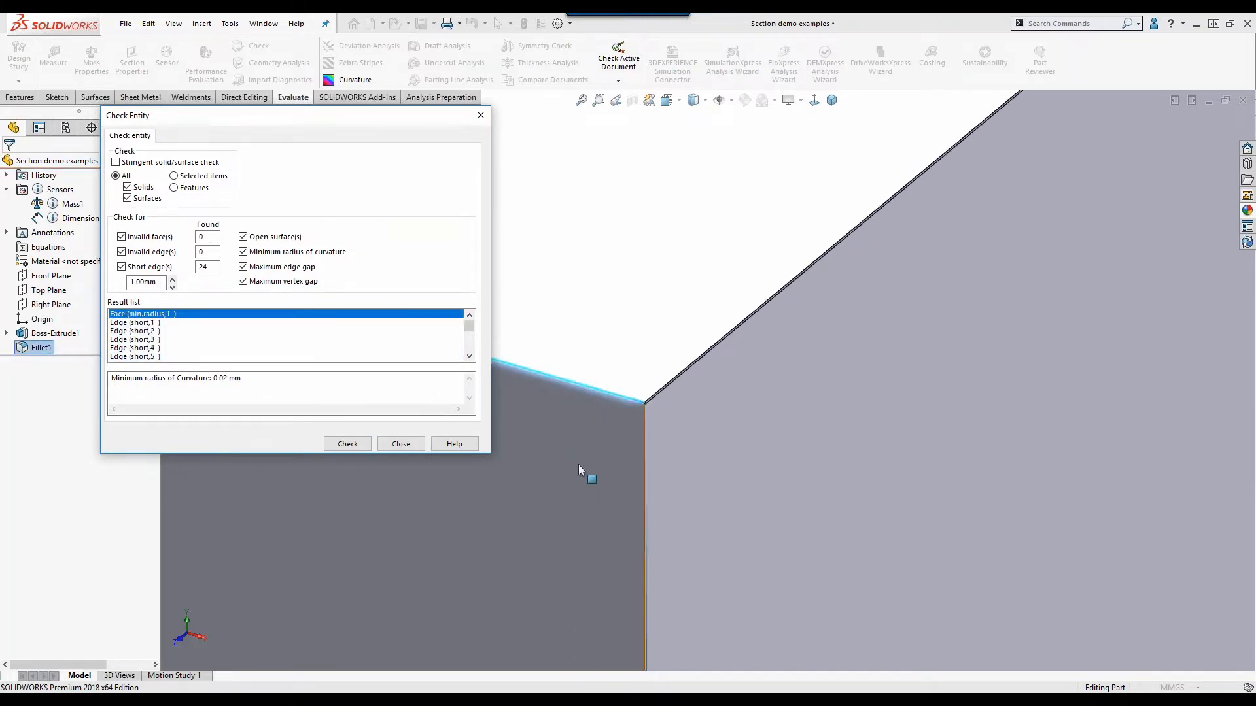
pyautogui.click(145, 331)
pyautogui.click(145, 340)
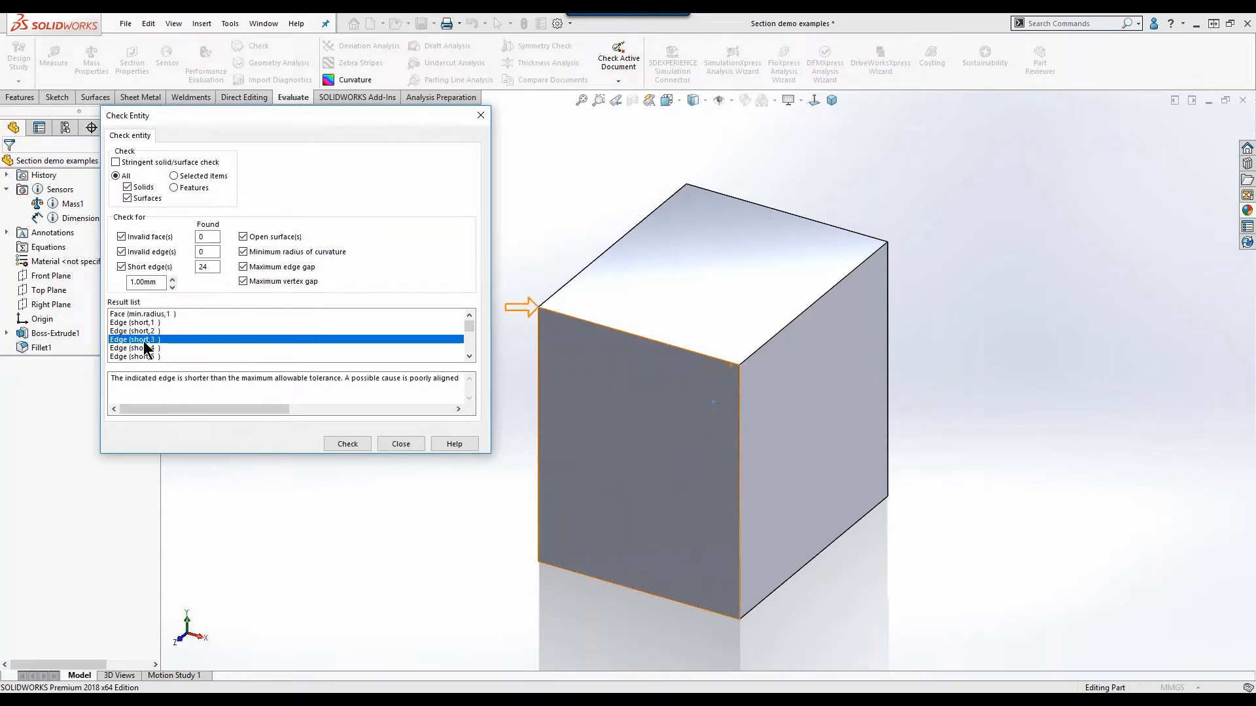
pyautogui.click(134, 348)
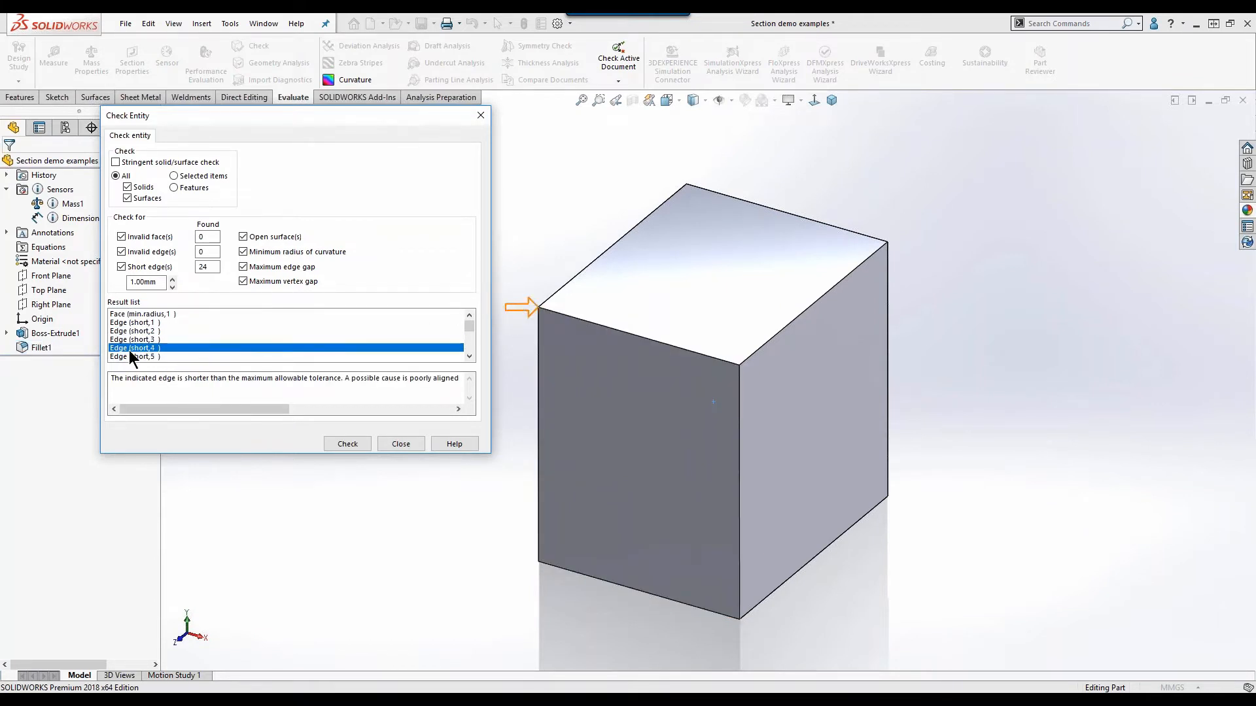
pyautogui.click(134, 356)
pyautogui.scroll(-2, 145, 348)
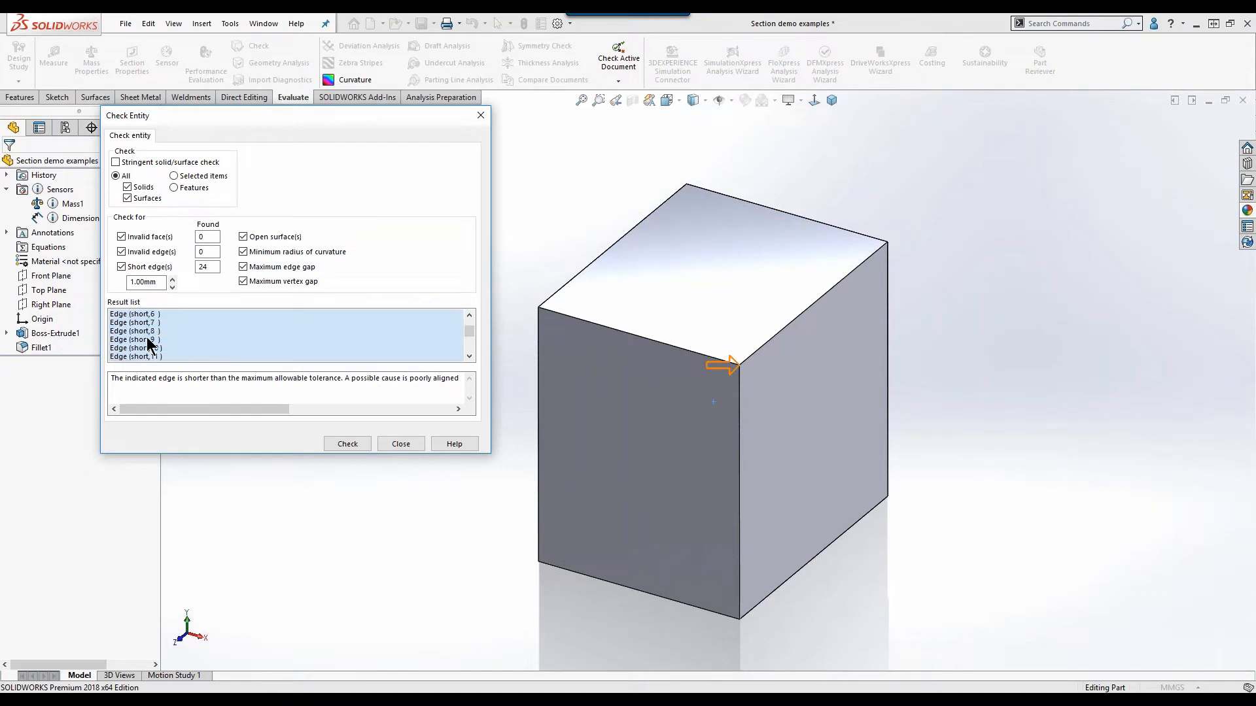
pyautogui.click(146, 332)
pyautogui.click(145, 347)
pyautogui.click(145, 357)
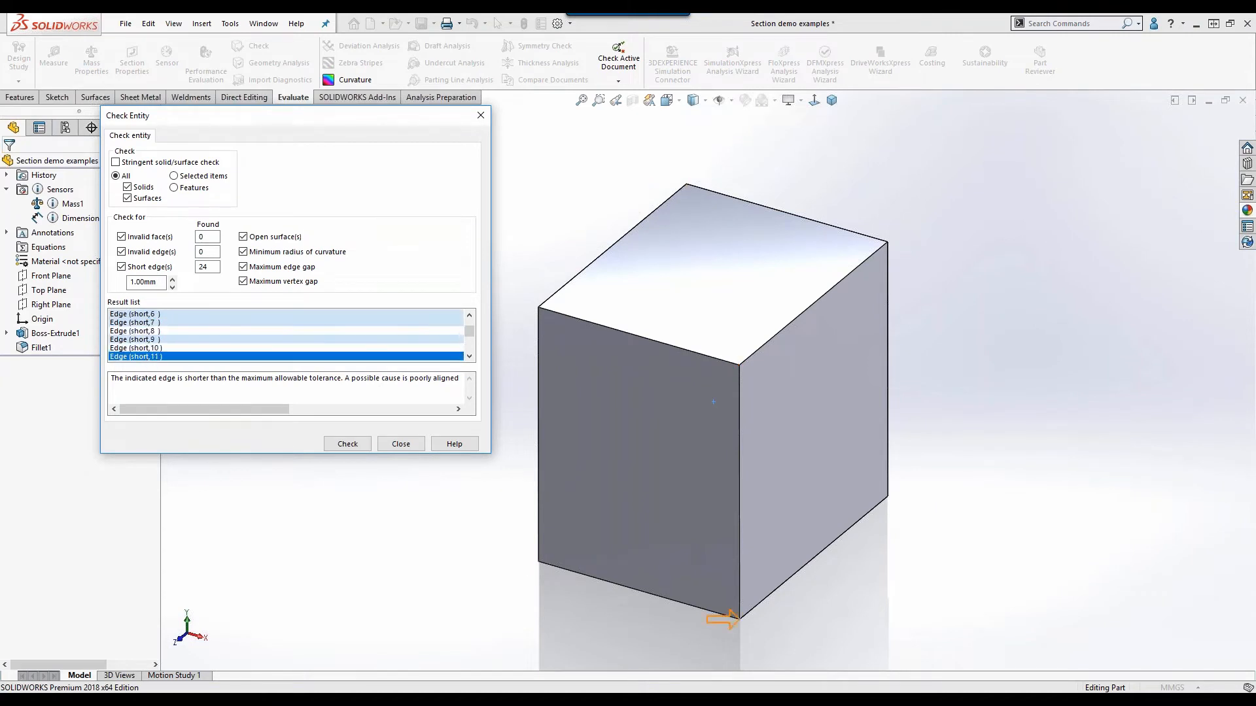
# Examine short edge 11 up close at the cube's lower front corner and read its explanation in the check results.
pyautogui.scroll(-5, 757, 604)
pyautogui.scroll(-6, 757, 604)
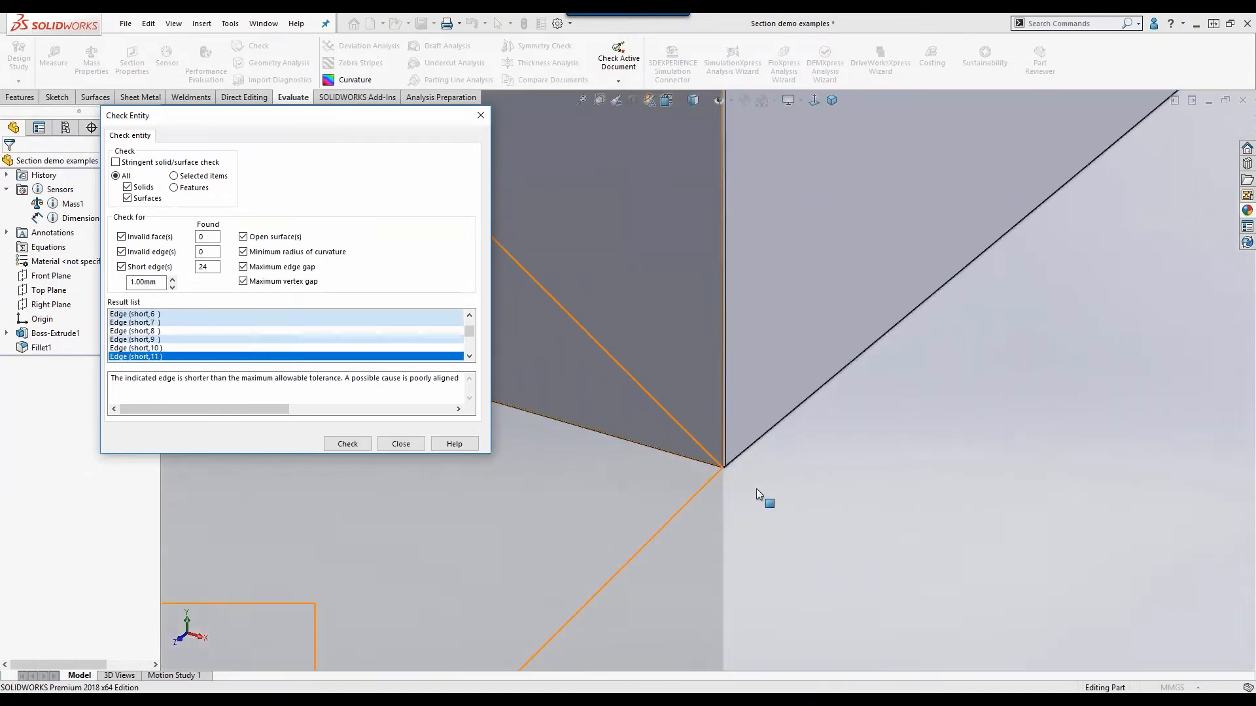
pyautogui.scroll(-5, 745, 398)
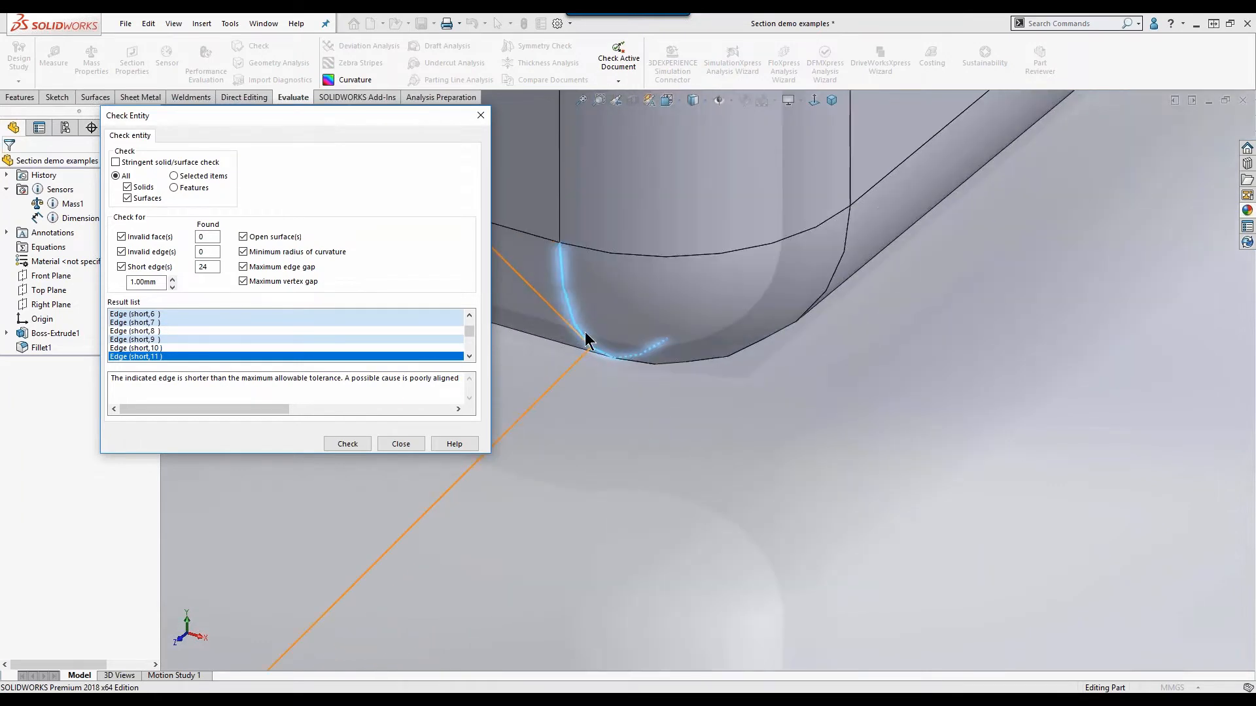
pyautogui.scroll(-8, 622, 392)
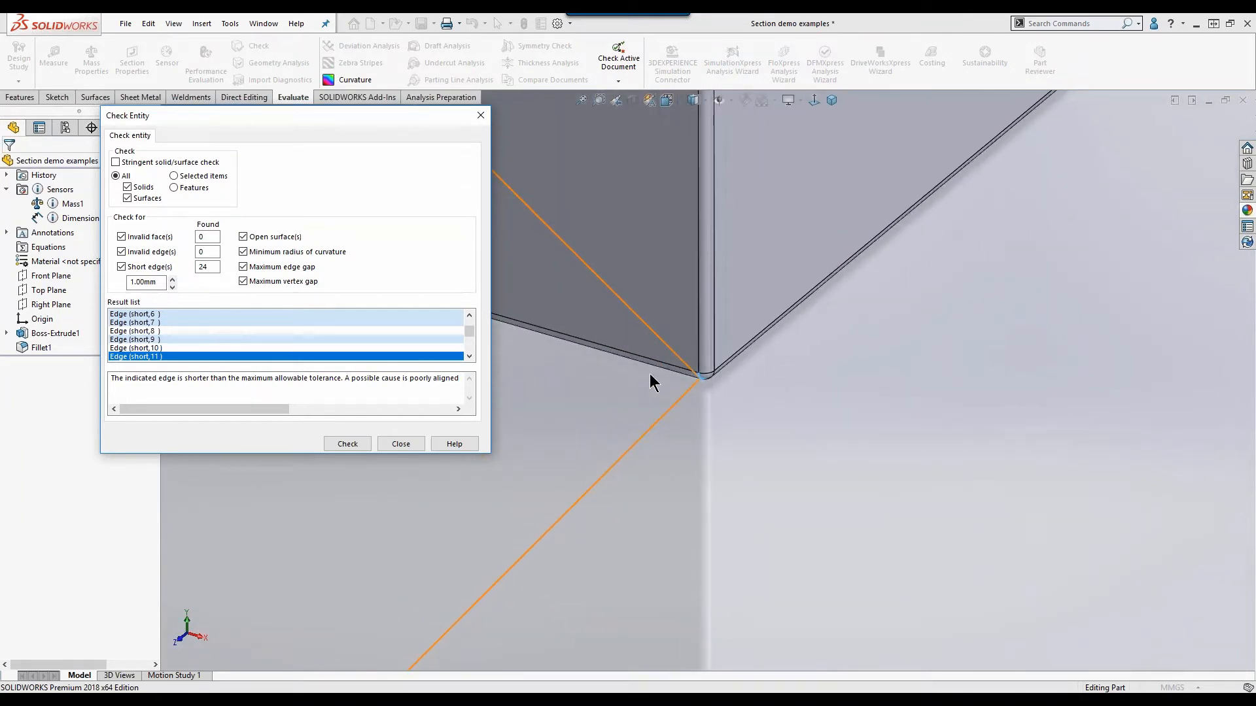
pyautogui.click(197, 378)
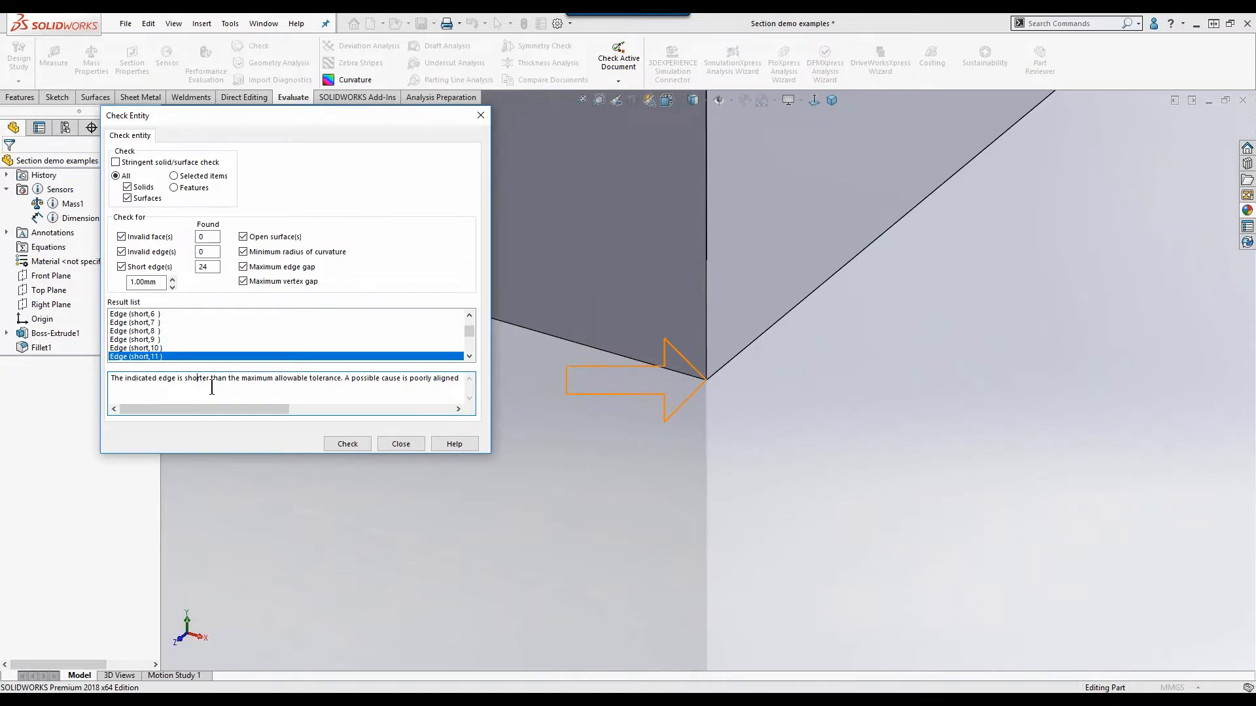
pyautogui.moveTo(254, 410)
pyautogui.mouseDown()
pyautogui.moveTo(425, 418)
pyautogui.moveTo(194, 405)
pyautogui.moveTo(172, 343)
pyautogui.mouseUp()
# Locate the maximum-gap vertex from the check results and examine it up close on the cube.
pyautogui.scroll(-5, 171, 344)
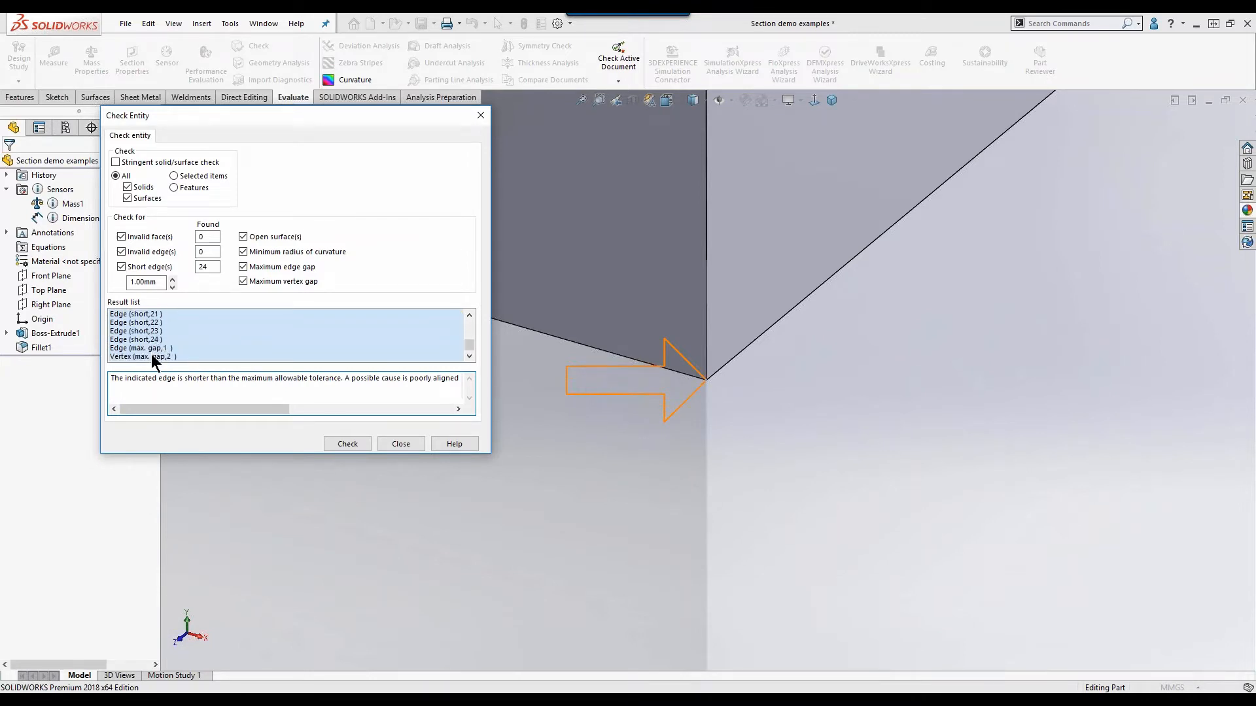
pyautogui.click(153, 356)
pyautogui.scroll(-5, 709, 389)
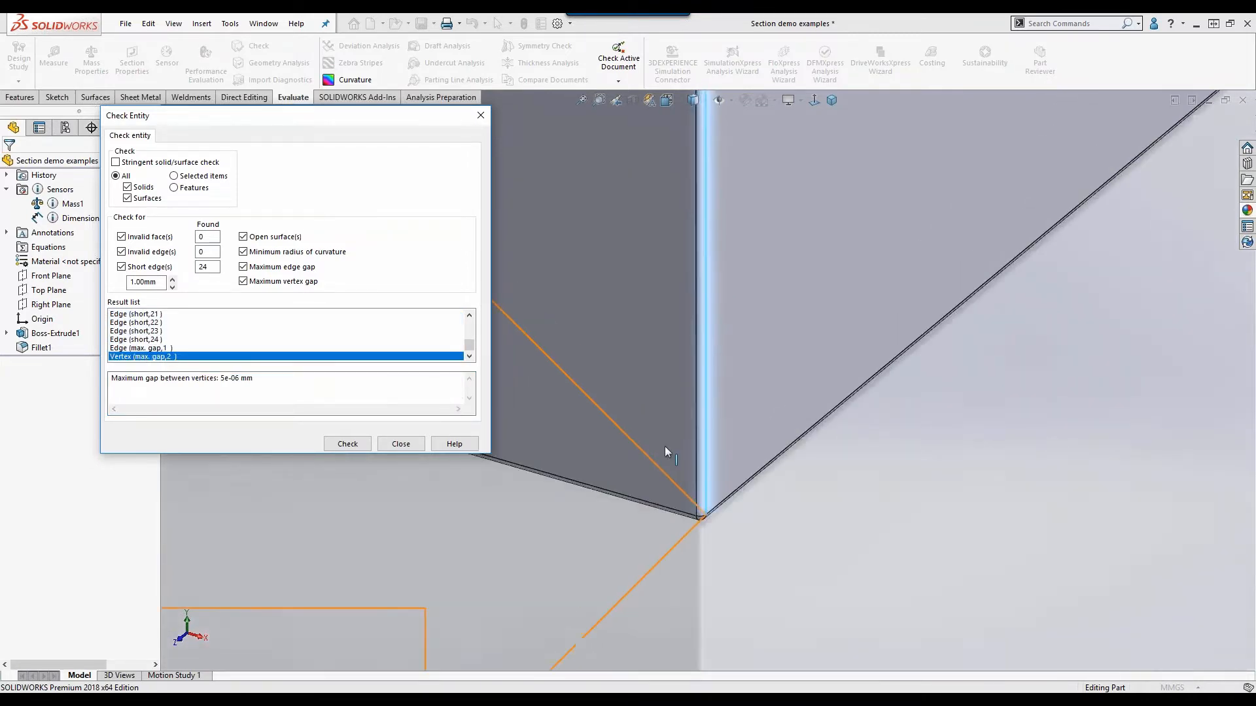
pyautogui.scroll(-8, 630, 454)
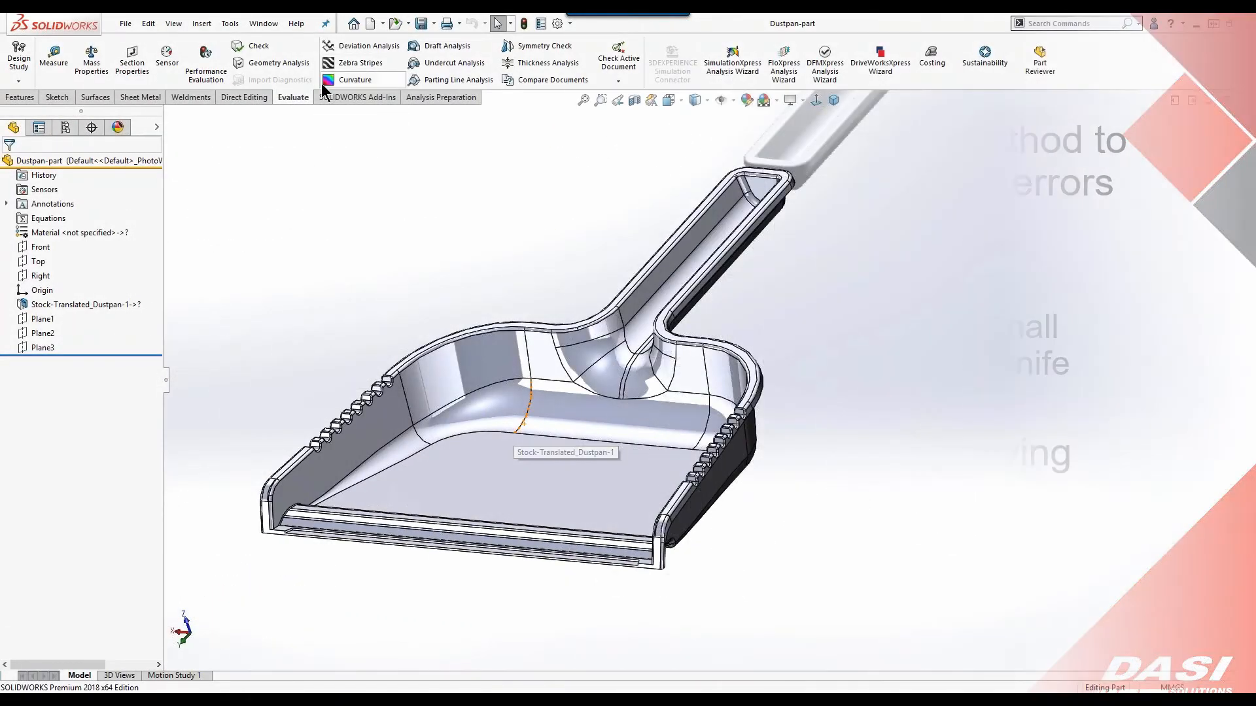
# Run Geometry Analysis on the dustpan part with the given parameters and list the short edges in the results.
pyautogui.click(279, 62)
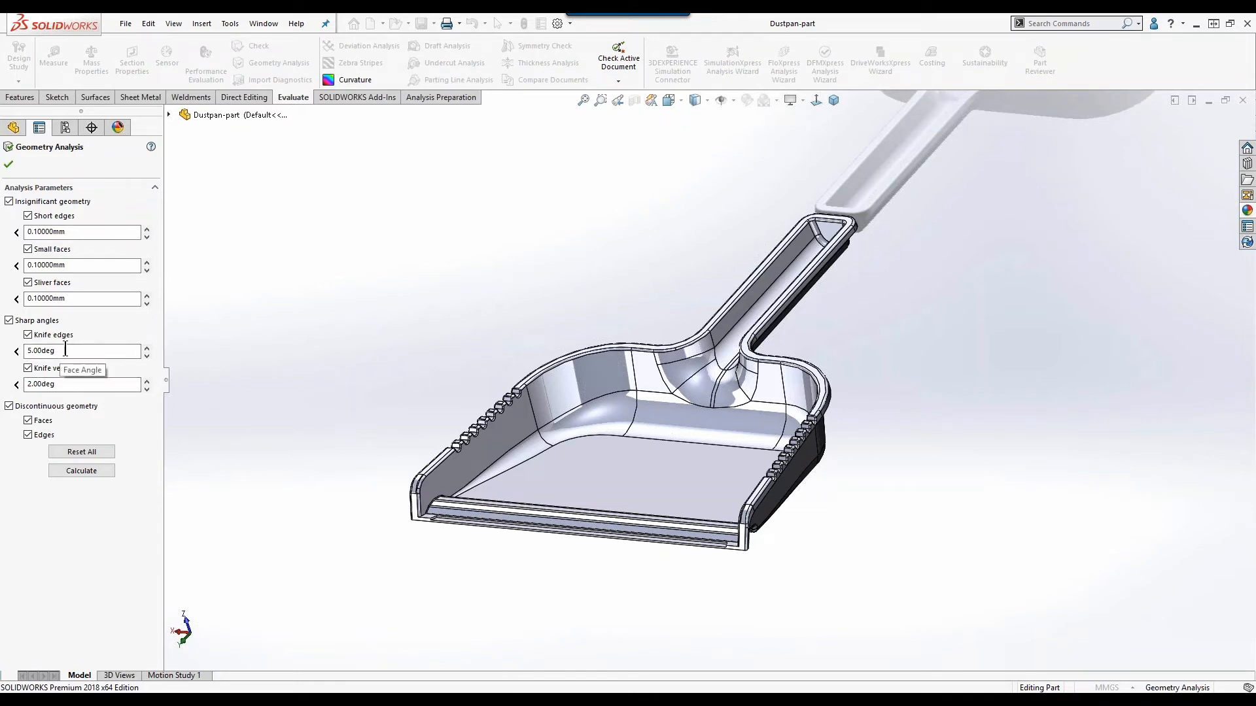
pyautogui.click(79, 471)
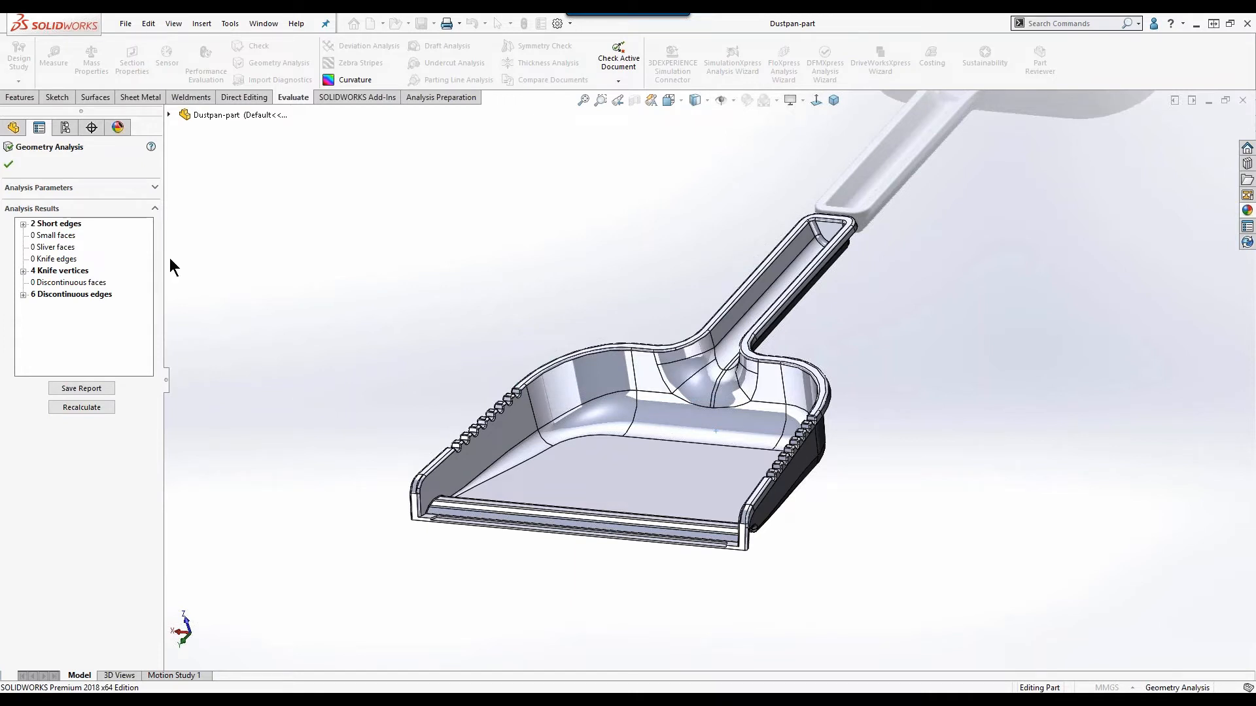
pyautogui.click(23, 224)
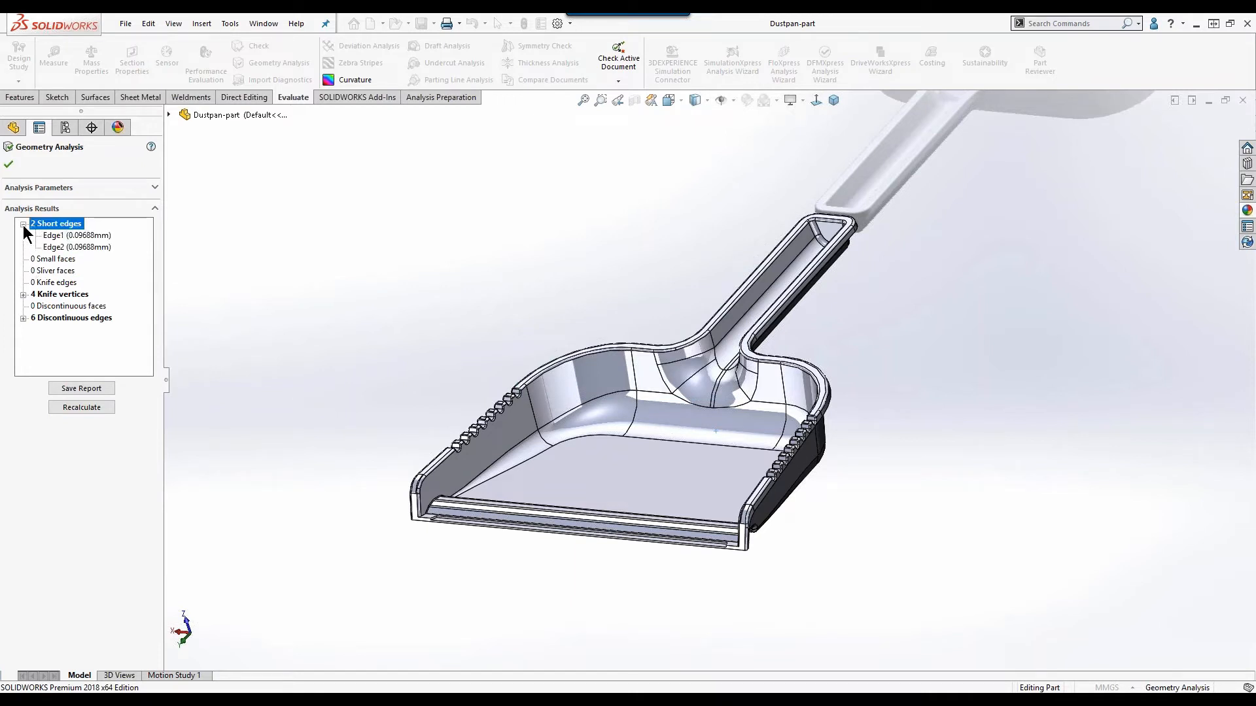
# Examine short edges Edge1 and Edge2 on the dustpan, inspecting Edge1 up close beside the serrated side wall.
pyautogui.click(81, 234)
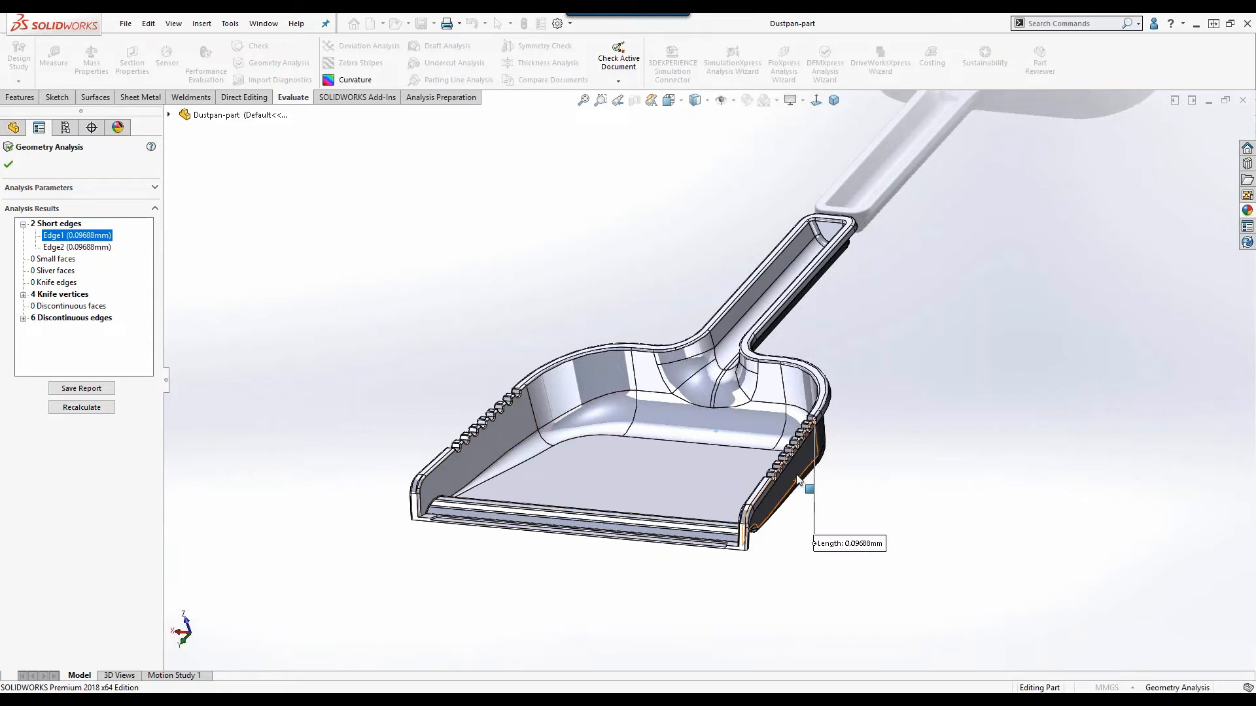
pyautogui.click(89, 243)
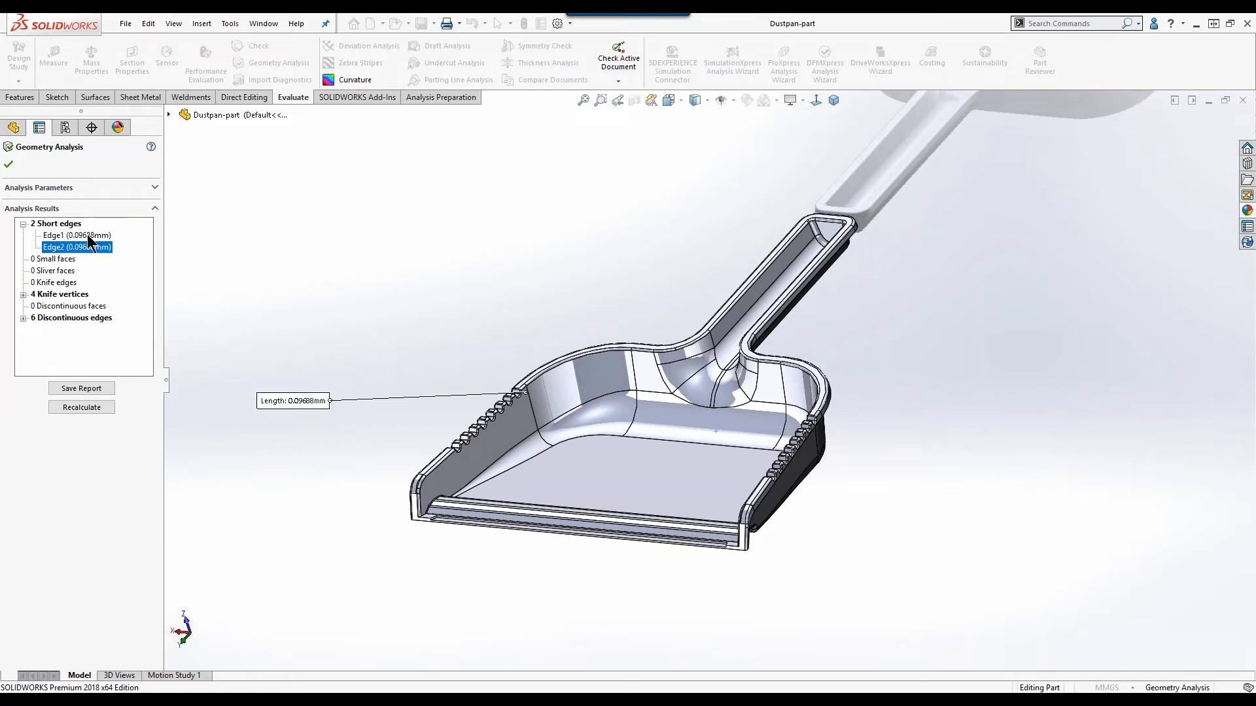
pyautogui.click(79, 235)
pyautogui.scroll(-10, 805, 476)
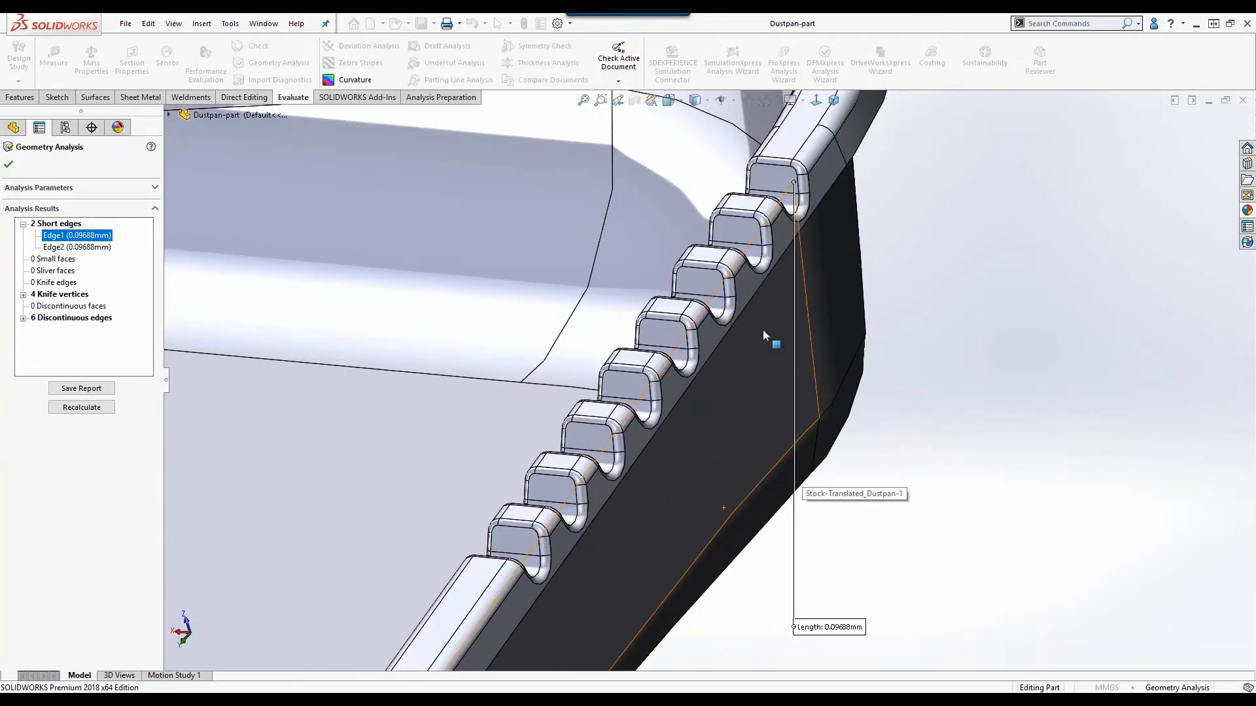
pyautogui.scroll(-10, 682, 260)
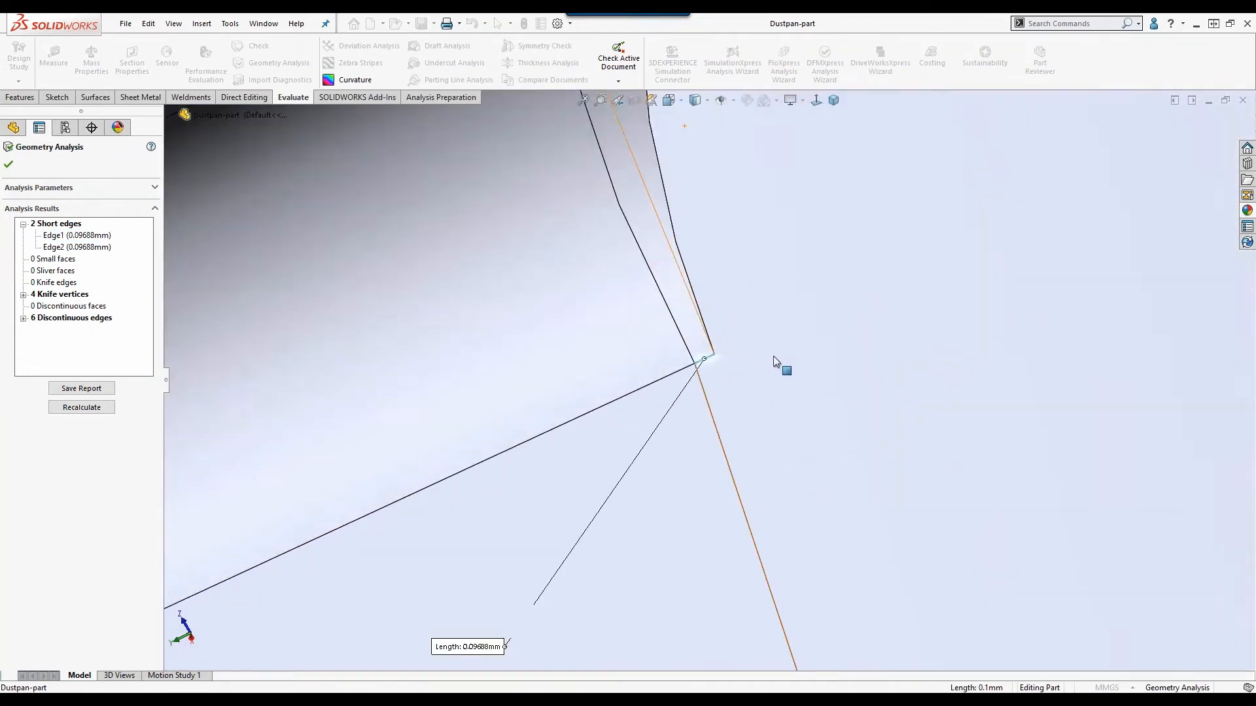
pyautogui.moveTo(773, 356); pyautogui.dragTo(752, 316, button='middle')
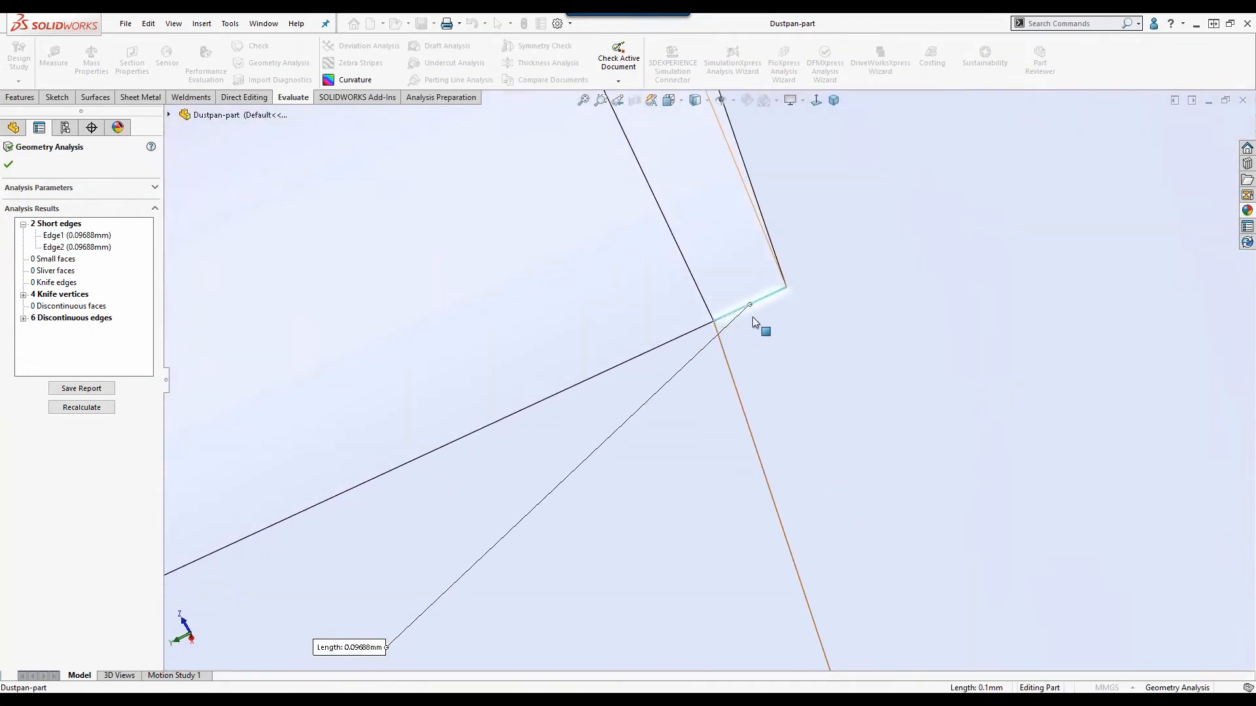
pyautogui.click(70, 248)
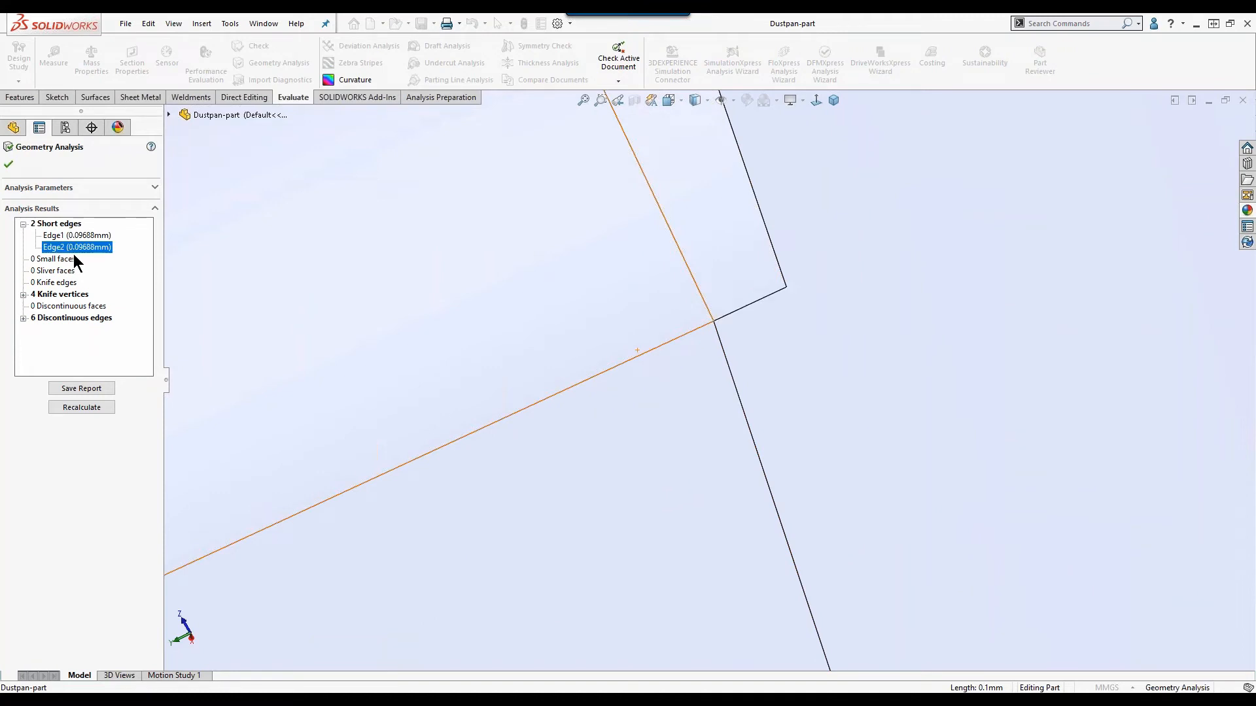
# List the knife vertices in the analysis results and examine Vertex1 and Vertex2, inspecting Vertex1 up close beside the serrated side wall.
pyautogui.click(24, 295)
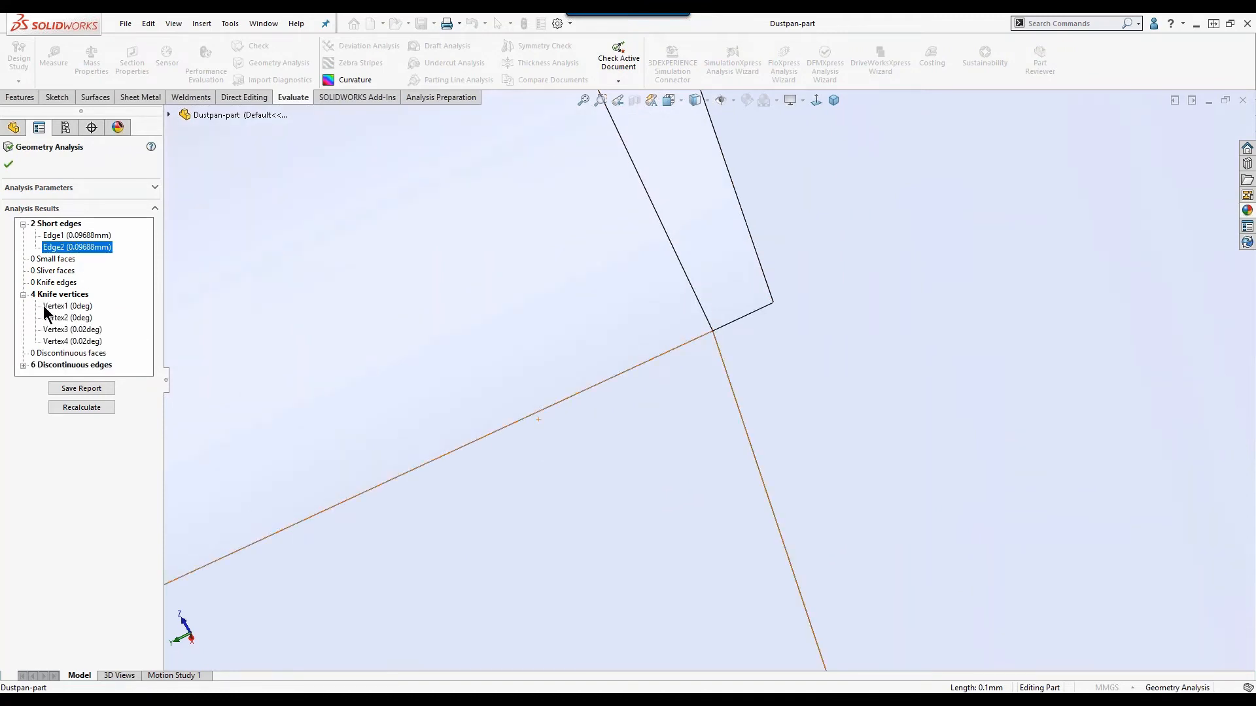
pyautogui.click(44, 305)
pyautogui.scroll(15, 452, 509)
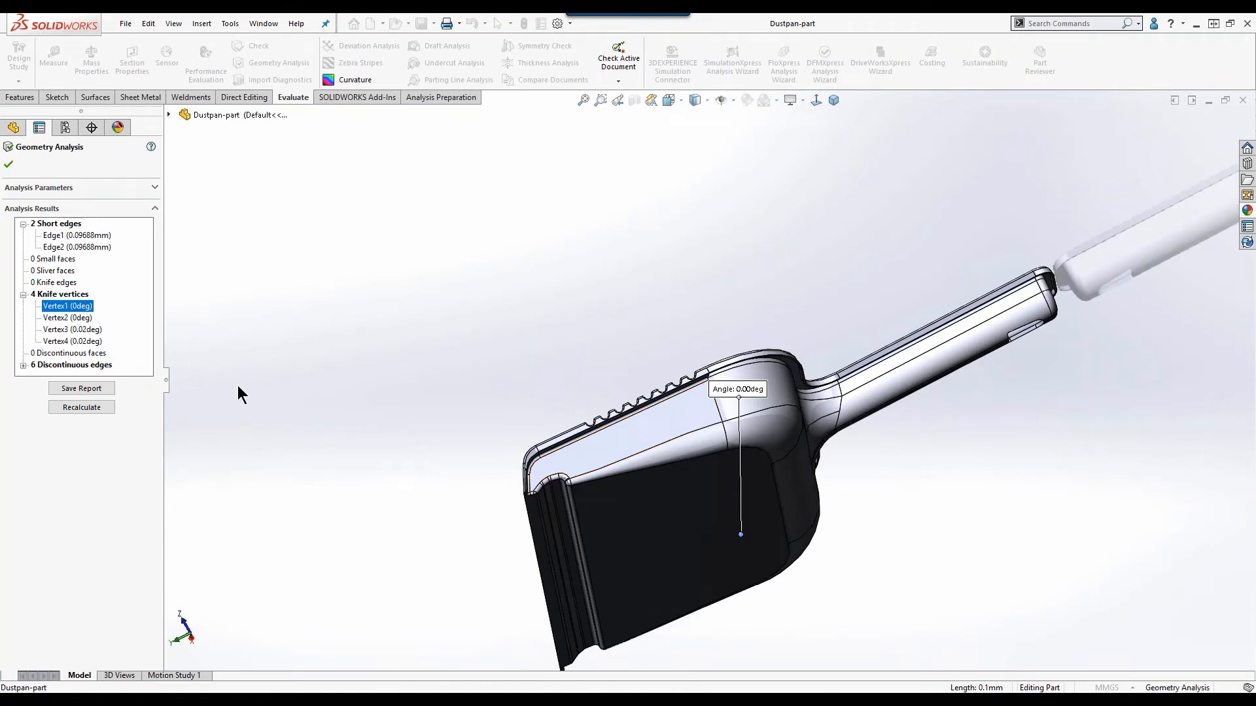
pyautogui.moveTo(654, 481); pyautogui.dragTo(905, 305, button='middle')
pyautogui.scroll(-10, 849, 384)
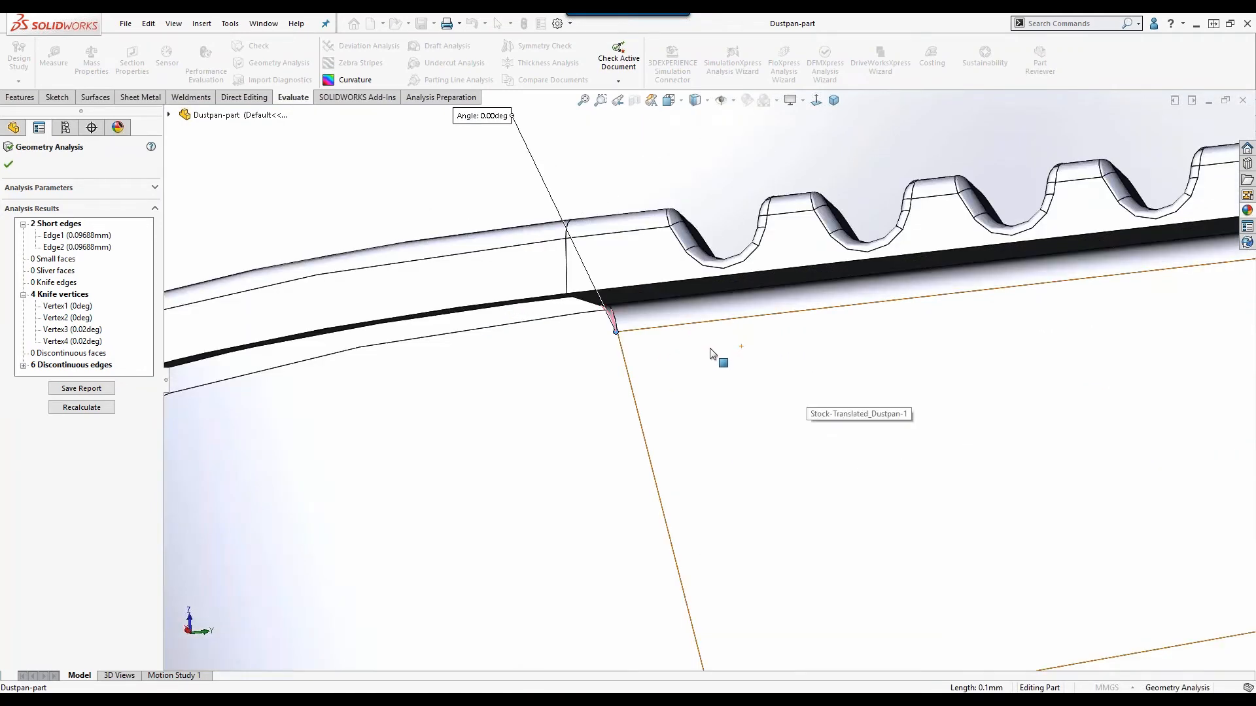
pyautogui.scroll(-8, 611, 335)
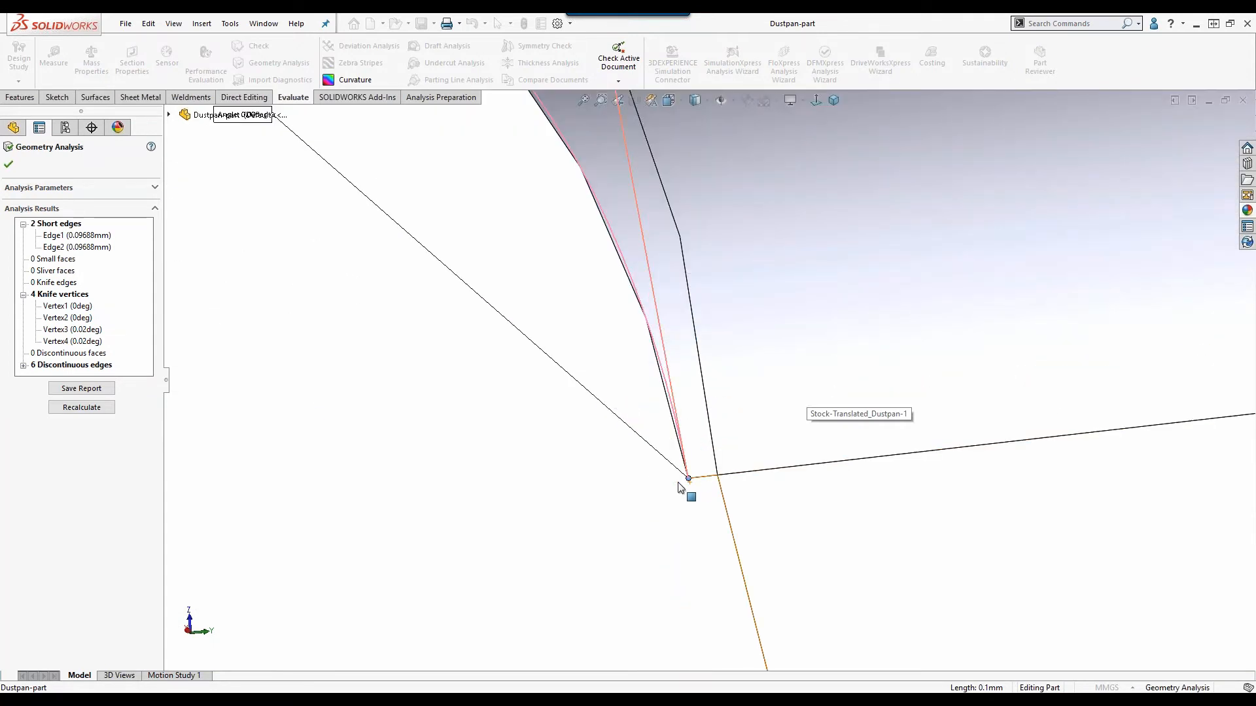
pyautogui.click(60, 317)
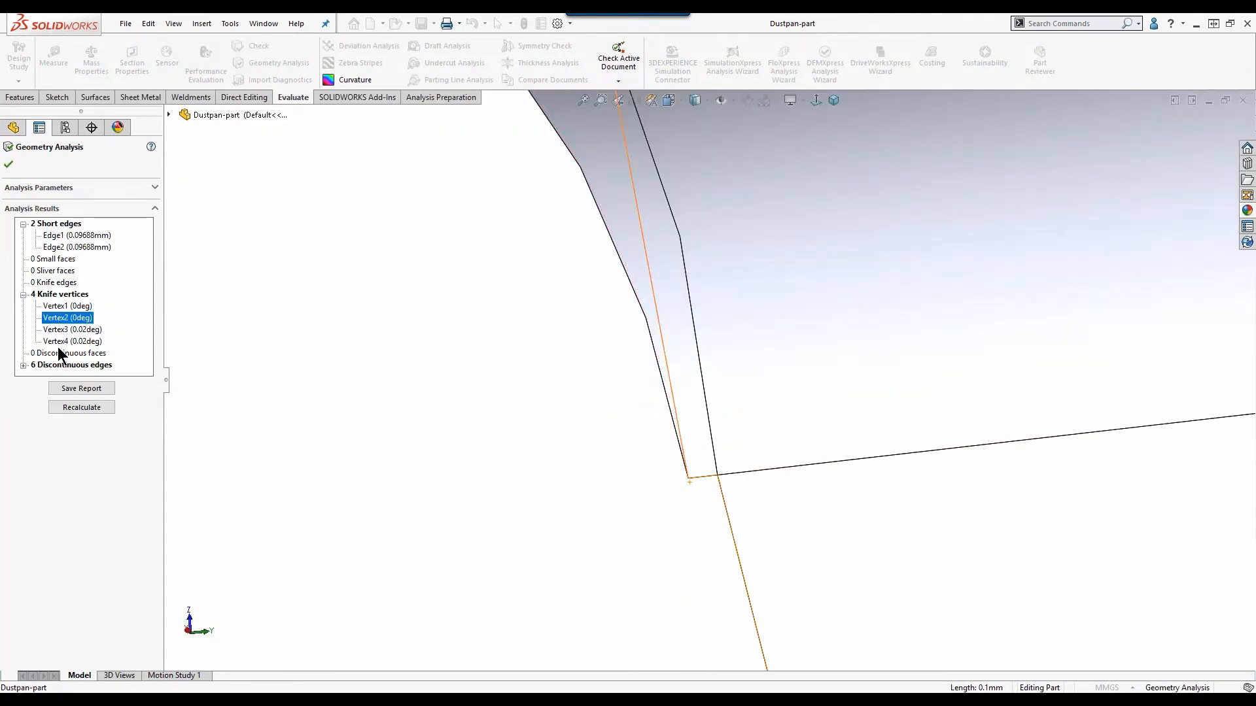
# List the discontinuous edges in the analysis results and locate Edge1, Edge3, Edge5 and Edge6 on the whole dustpan.
pyautogui.click(23, 366)
pyautogui.scroll(6, 829, 456)
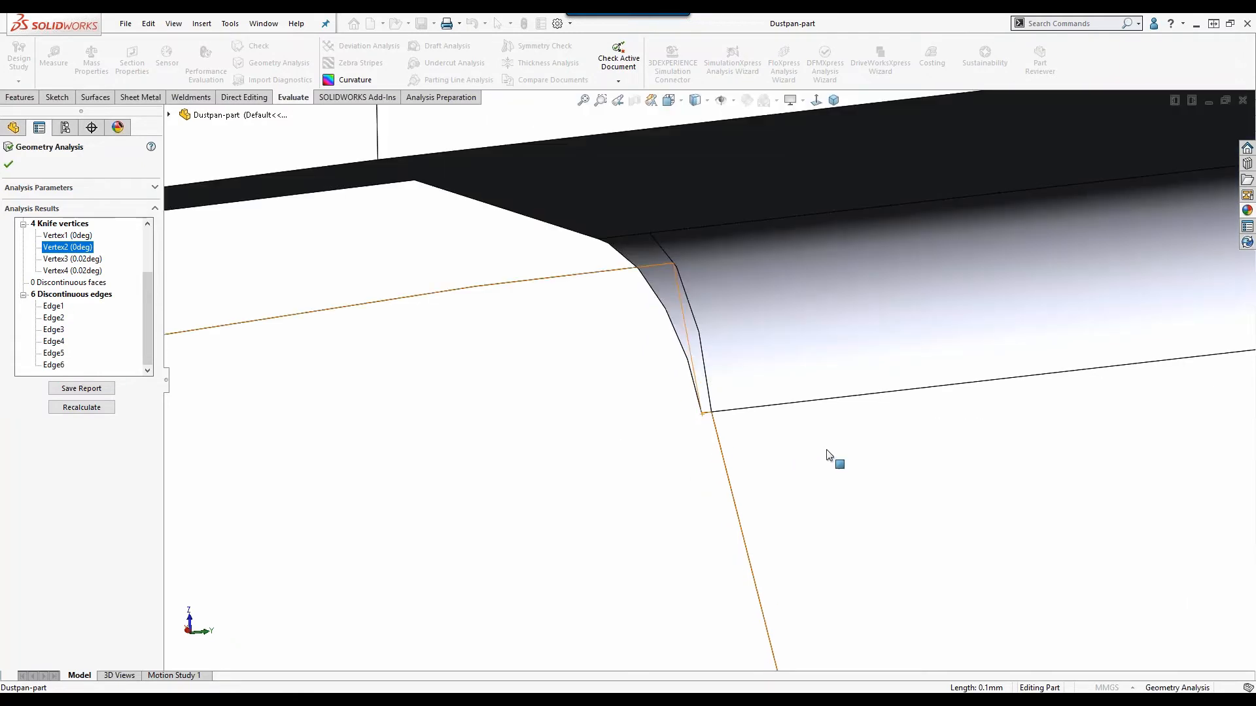
pyautogui.scroll(6, 830, 458)
pyautogui.moveTo(901, 437); pyautogui.dragTo(673, 516, button='middle')
pyautogui.click(52, 306)
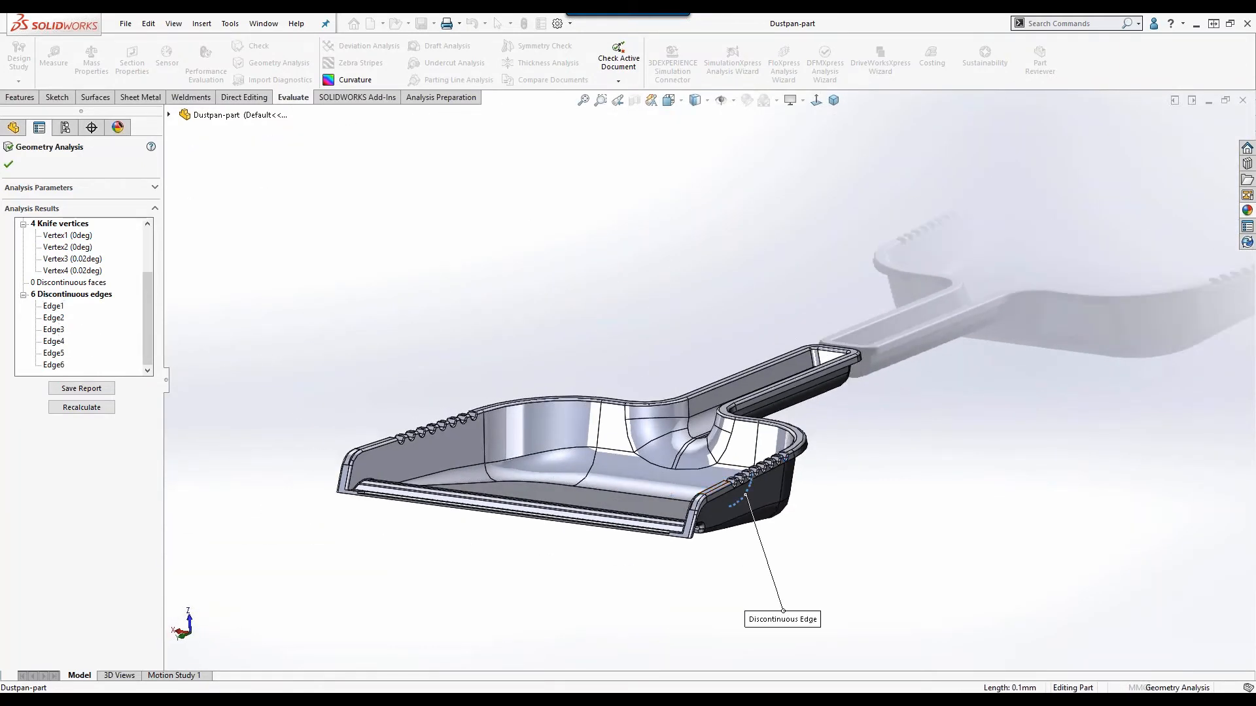
pyautogui.click(52, 330)
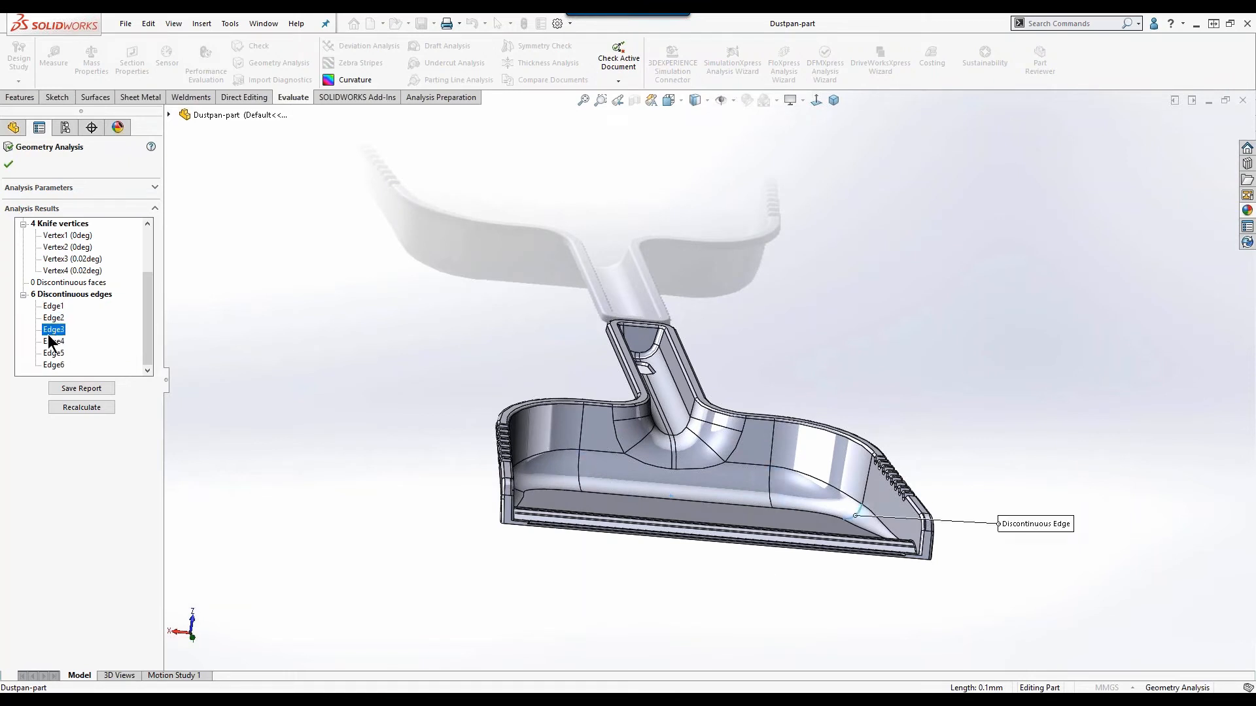
pyautogui.click(55, 355)
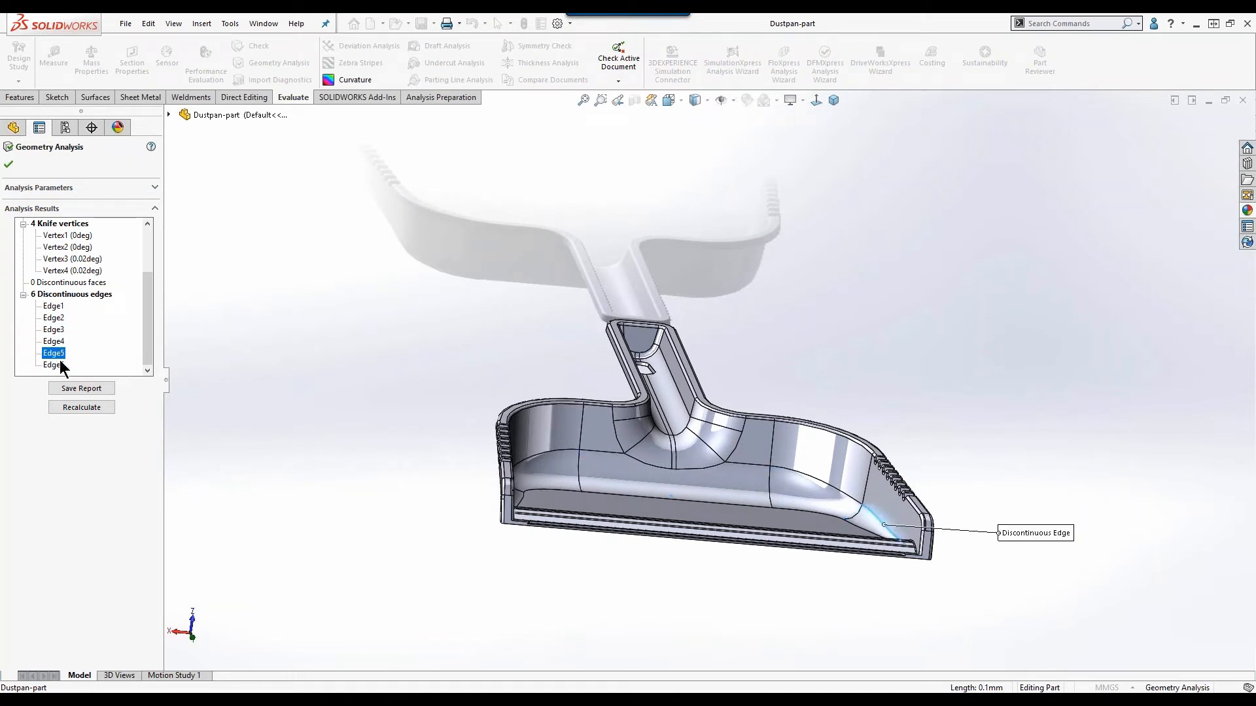
pyautogui.click(59, 366)
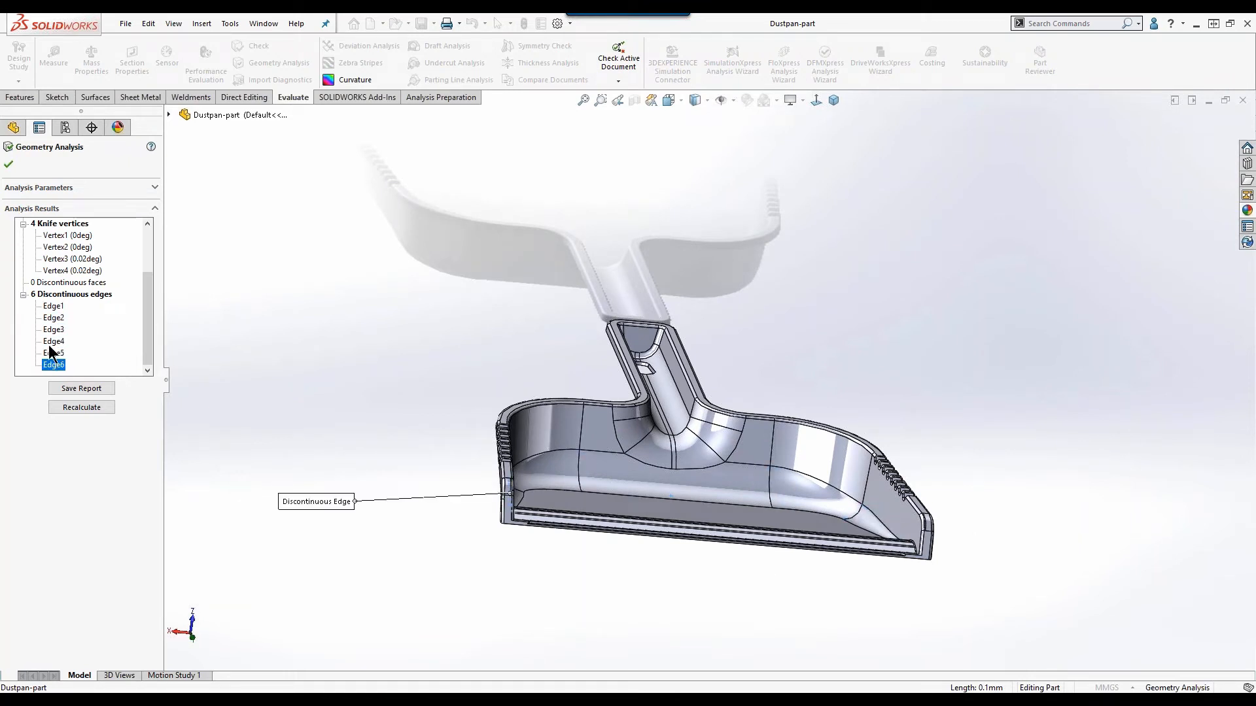
# Locate discontinuous edges Edge1 and Edge2 on the dustpan, viewing the part from its side.
pyautogui.click(53, 318)
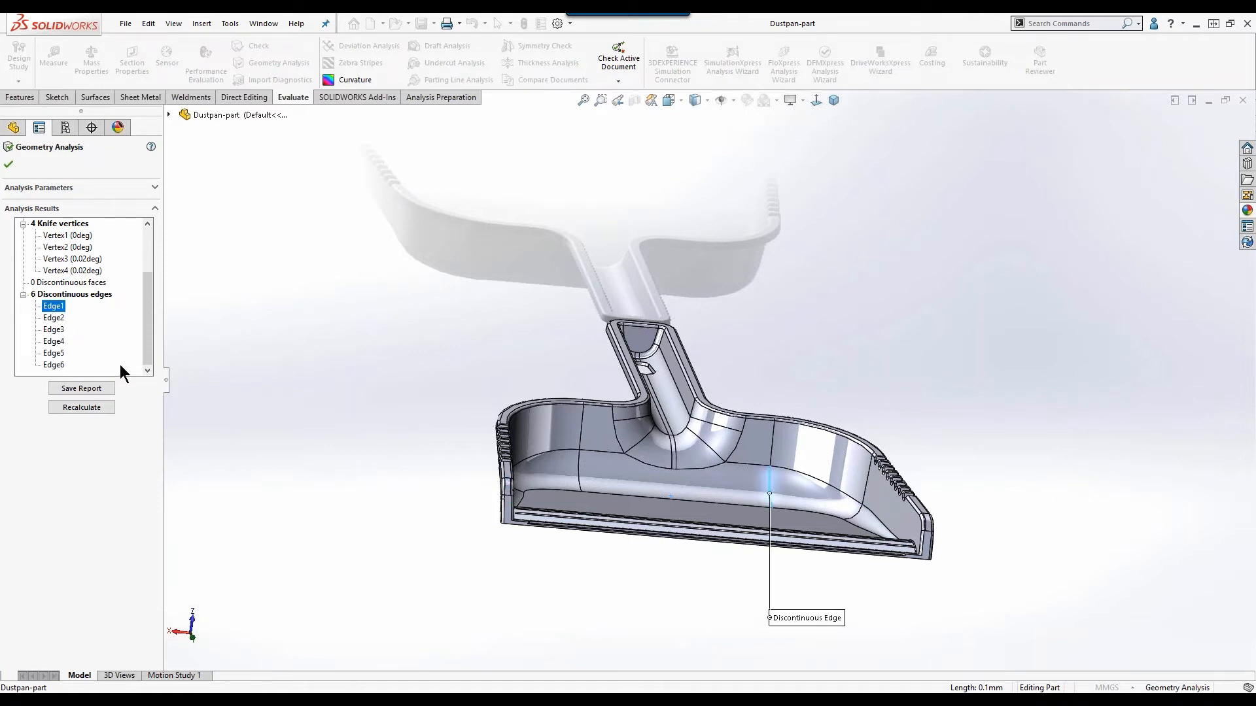
pyautogui.moveTo(403, 406); pyautogui.dragTo(299, 361, button='middle')
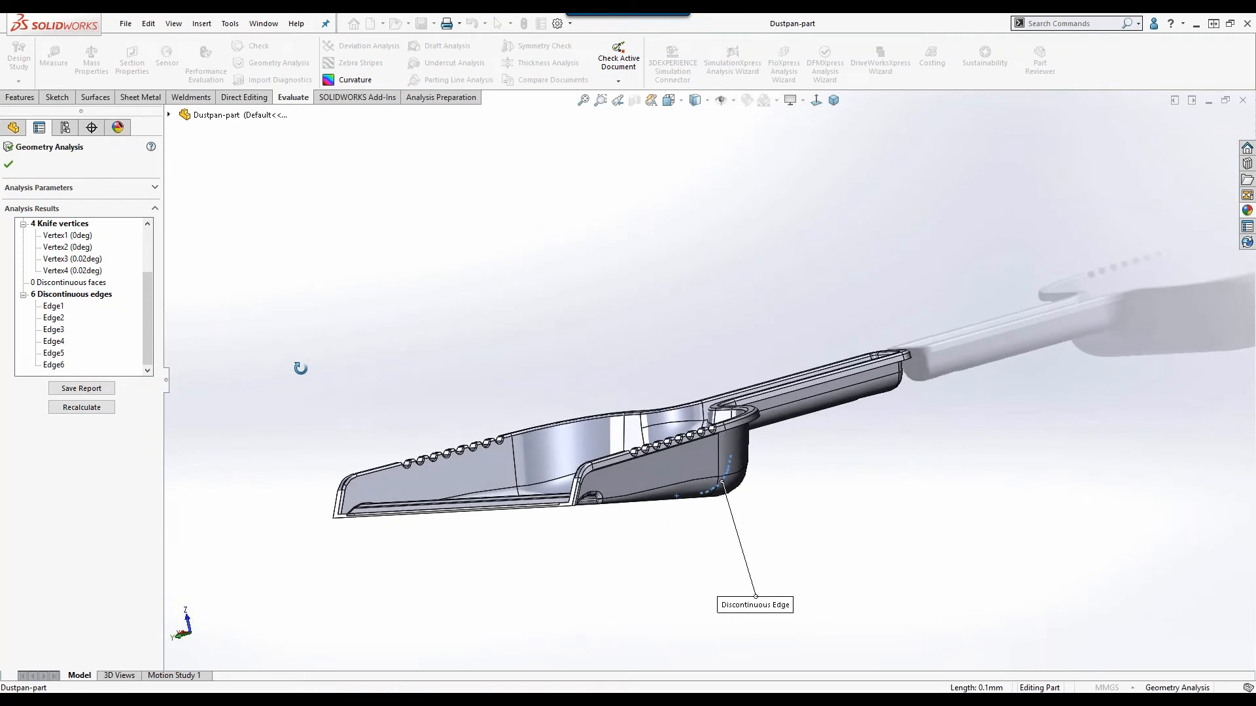
pyautogui.click(55, 319)
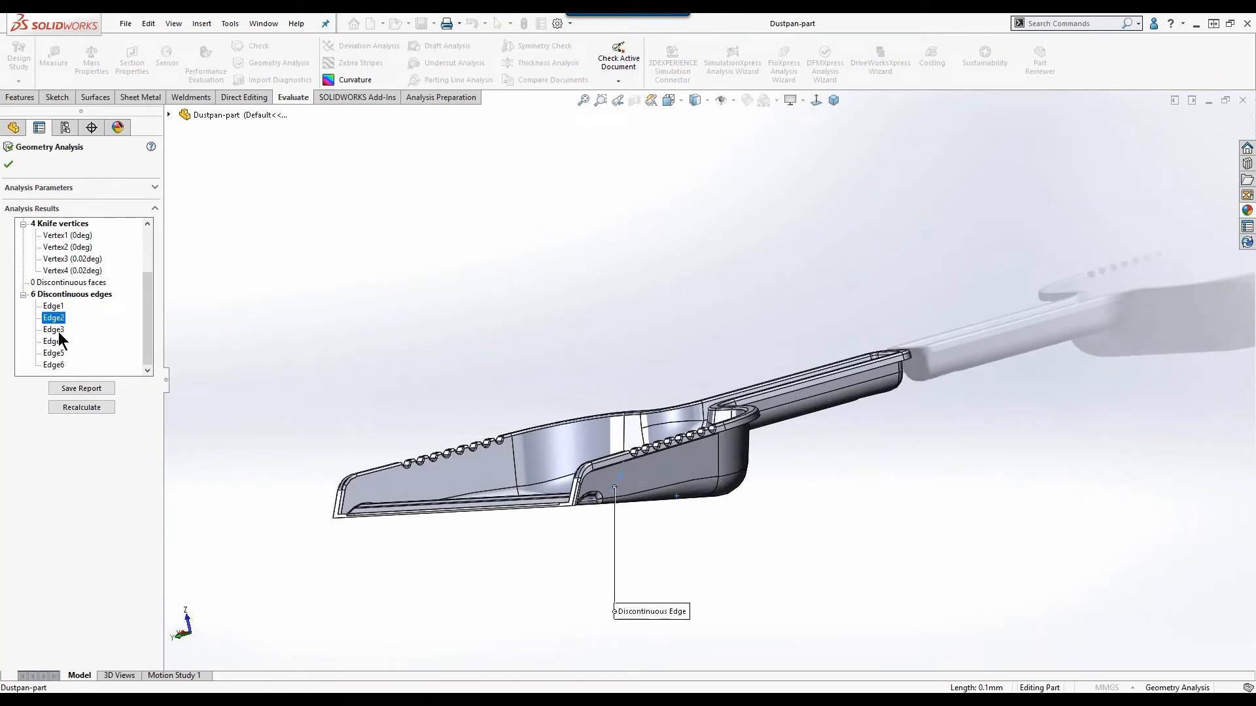
# Return to knife vertices Vertex1 and Vertex2, inspect Vertex2 up close from below the dustpan, and show the whole part again.
pyautogui.scroll(2, 63, 283)
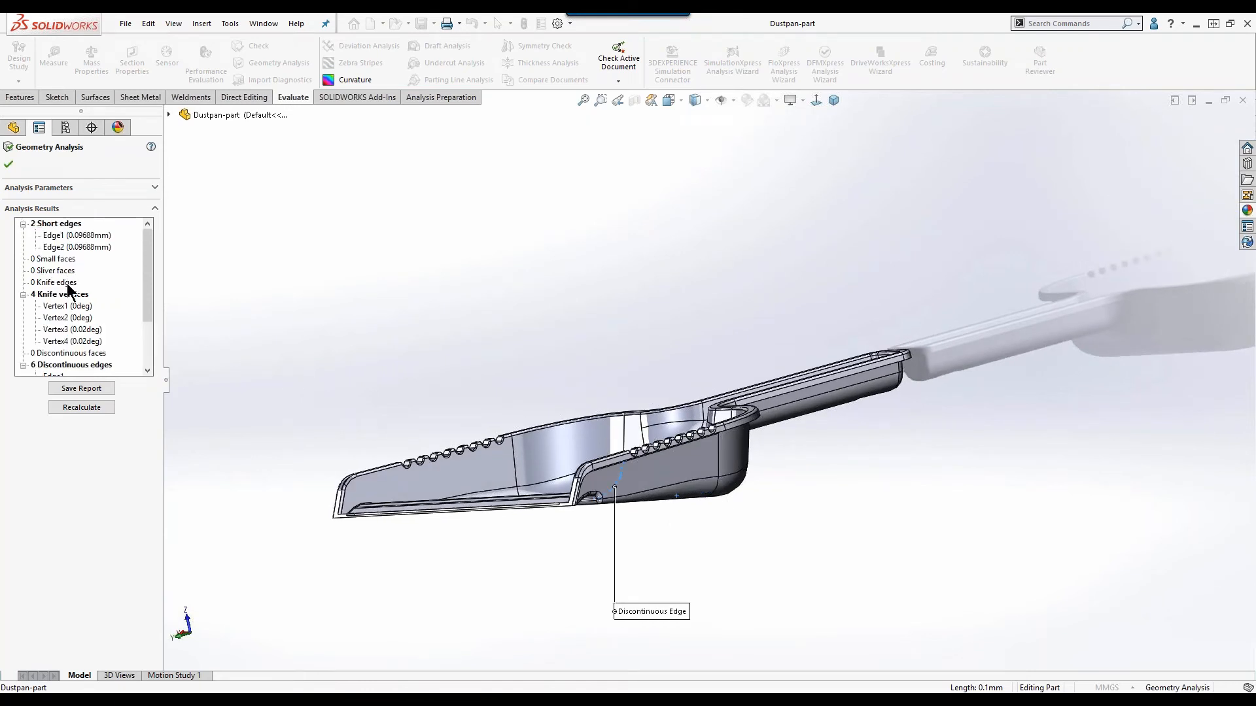
pyautogui.click(68, 306)
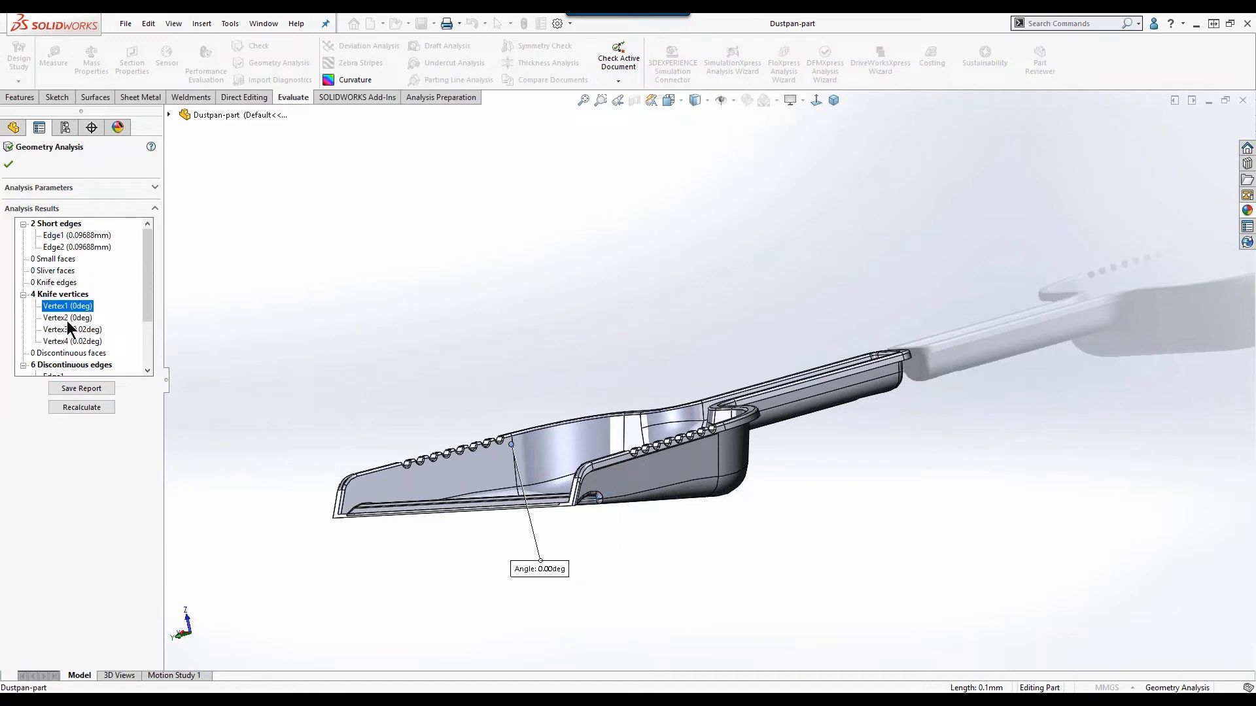
pyautogui.click(67, 320)
pyautogui.moveTo(676, 450); pyautogui.dragTo(625, 351, button='middle')
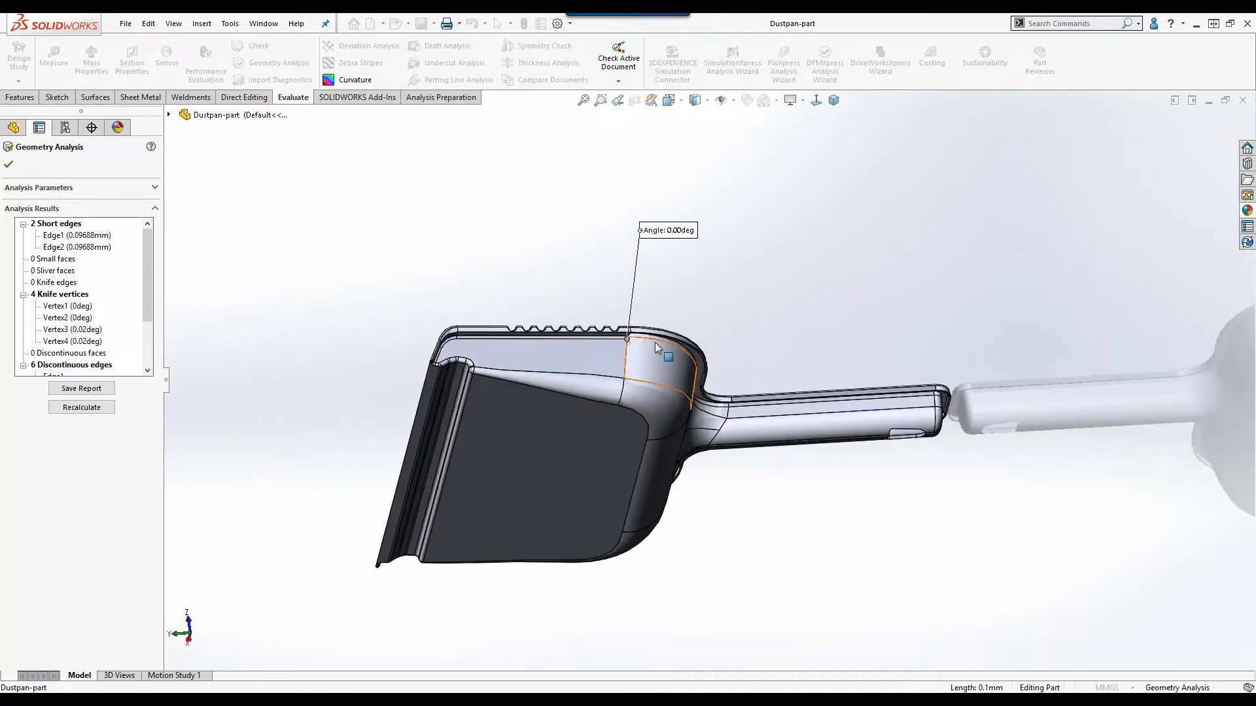
pyautogui.scroll(-6, 638, 353)
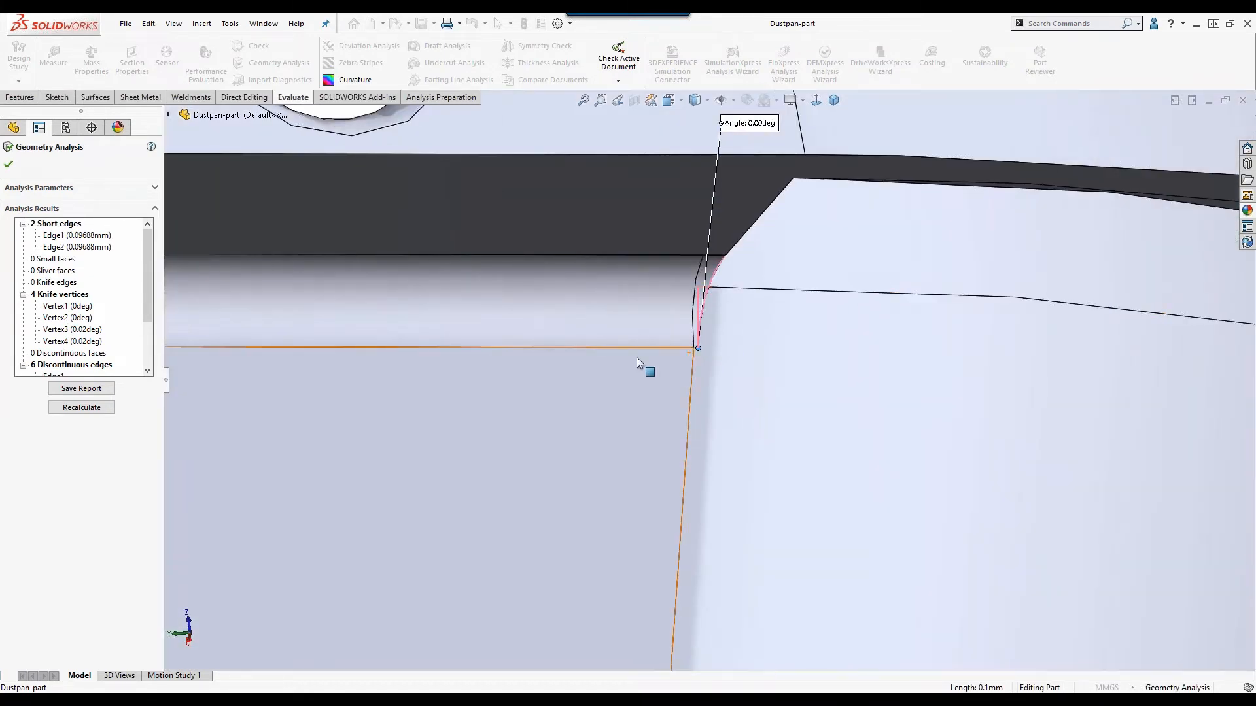
pyautogui.press('f')
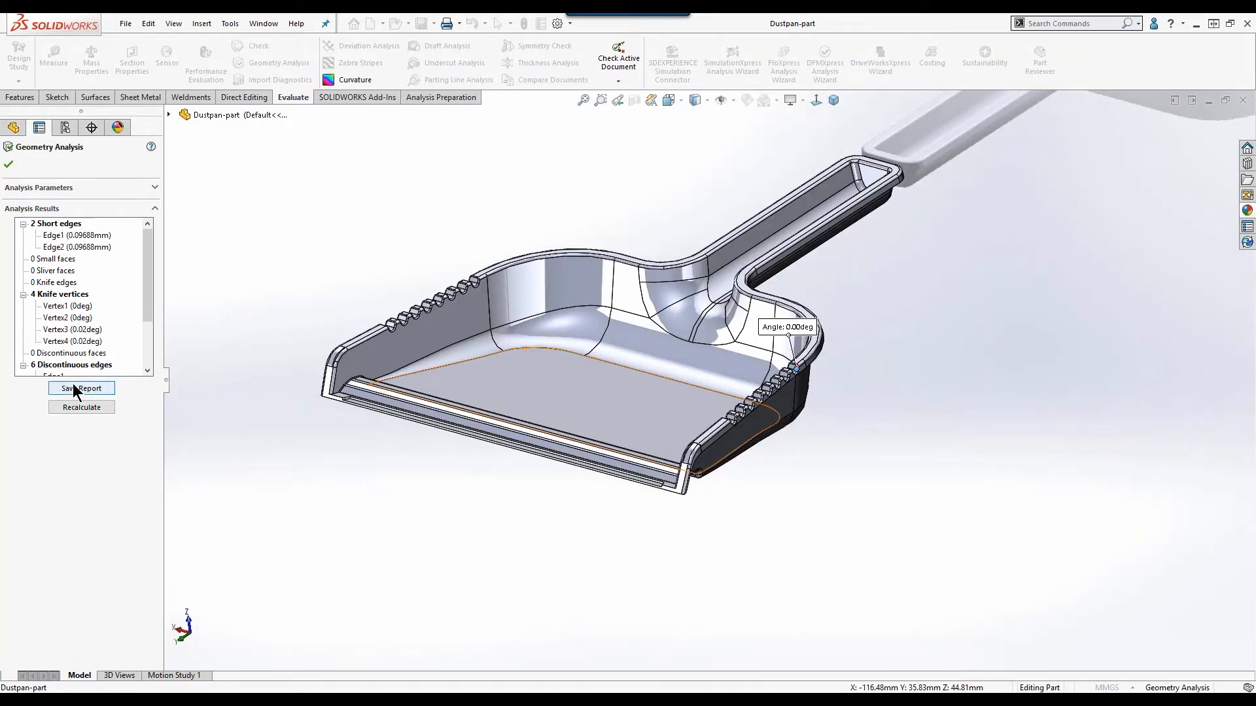
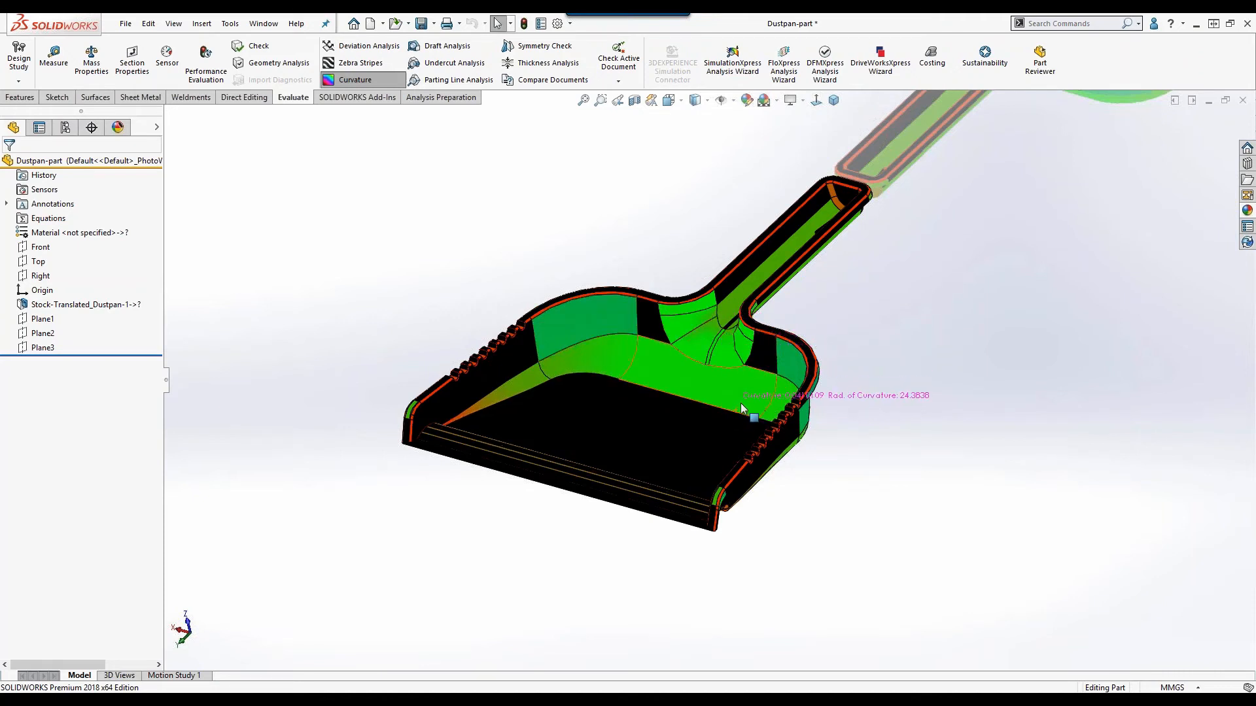
# Examine the curvature colours across the dustpan's interior from a slightly different angle.
pyautogui.moveTo(741, 402); pyautogui.dragTo(707, 414, button='middle')
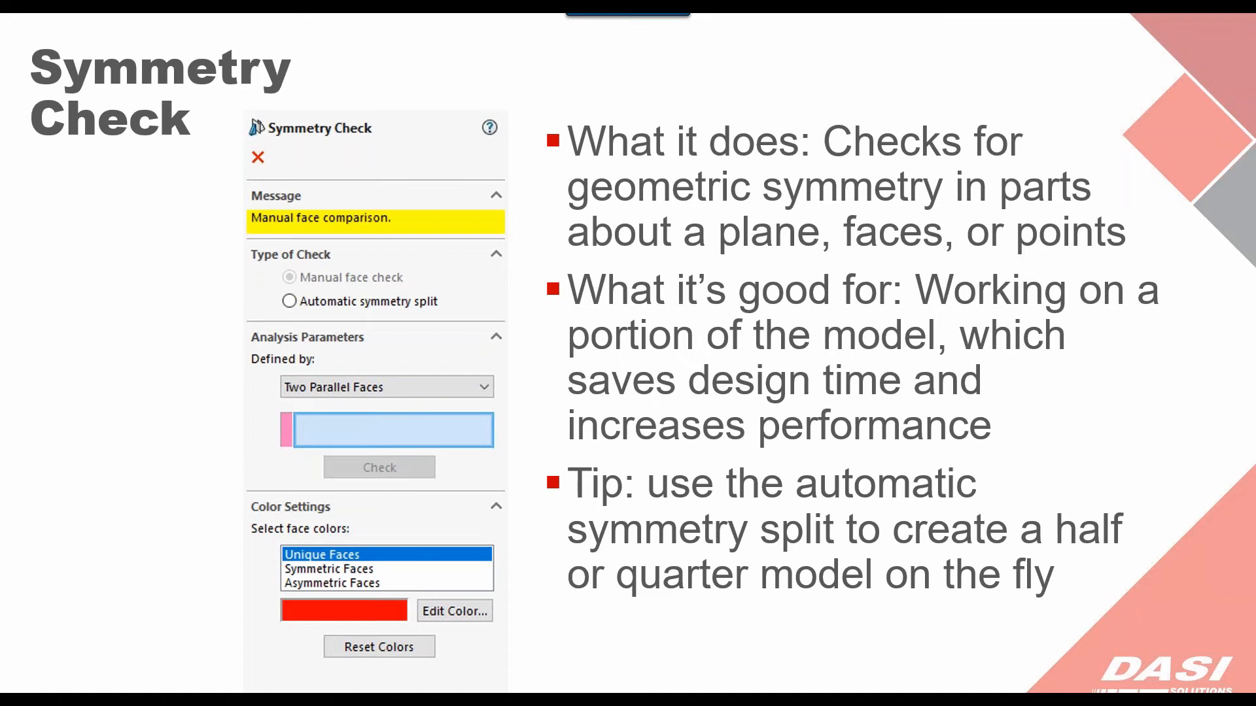
# Switch from the slides to SOLIDWORKS and bring up the Rod end 2 part.
pyautogui.hotkey('alt', 'Tab')
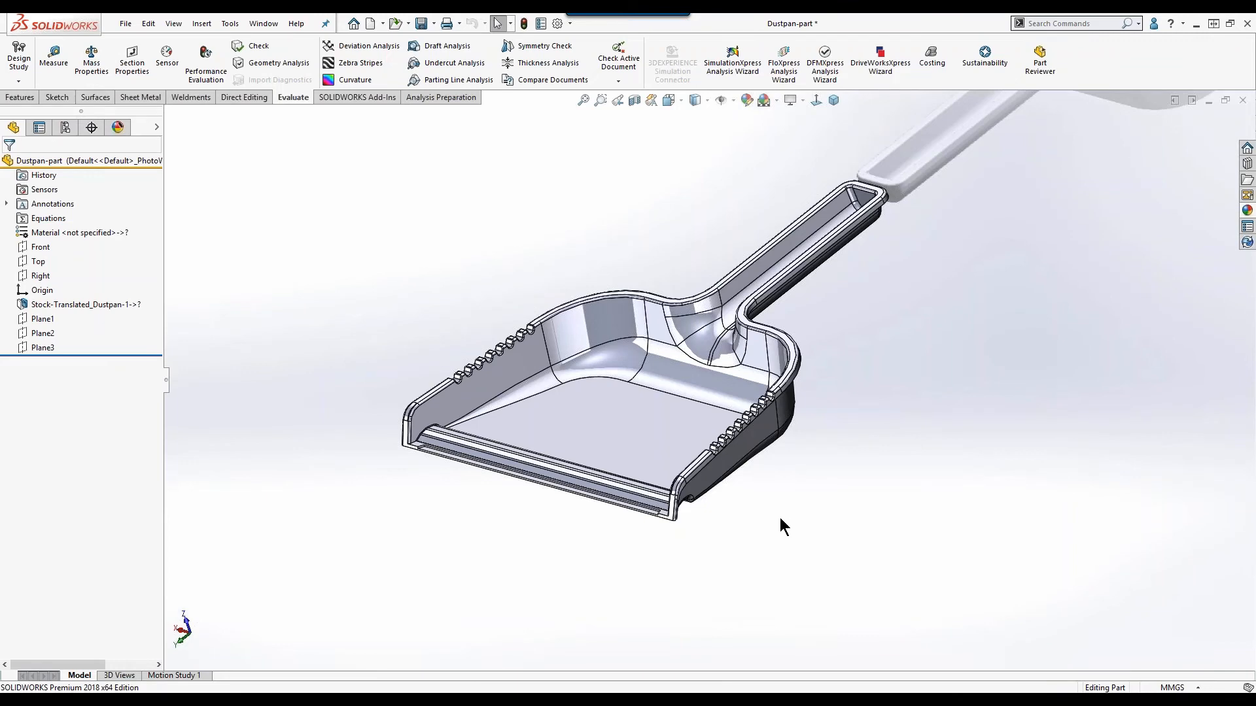
pyautogui.hotkey('ctrl', 'Tab')
pyautogui.click(582, 430)
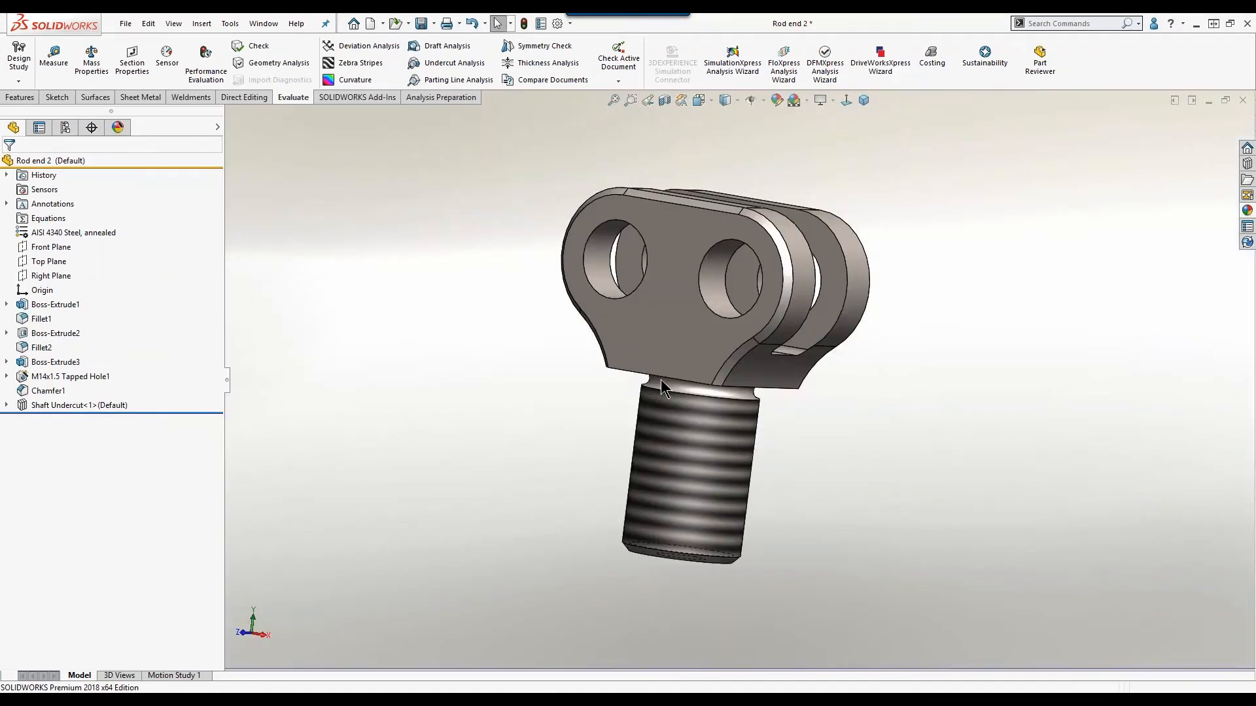
pyautogui.moveTo(709, 400); pyautogui.dragTo(621, 310, button='middle')
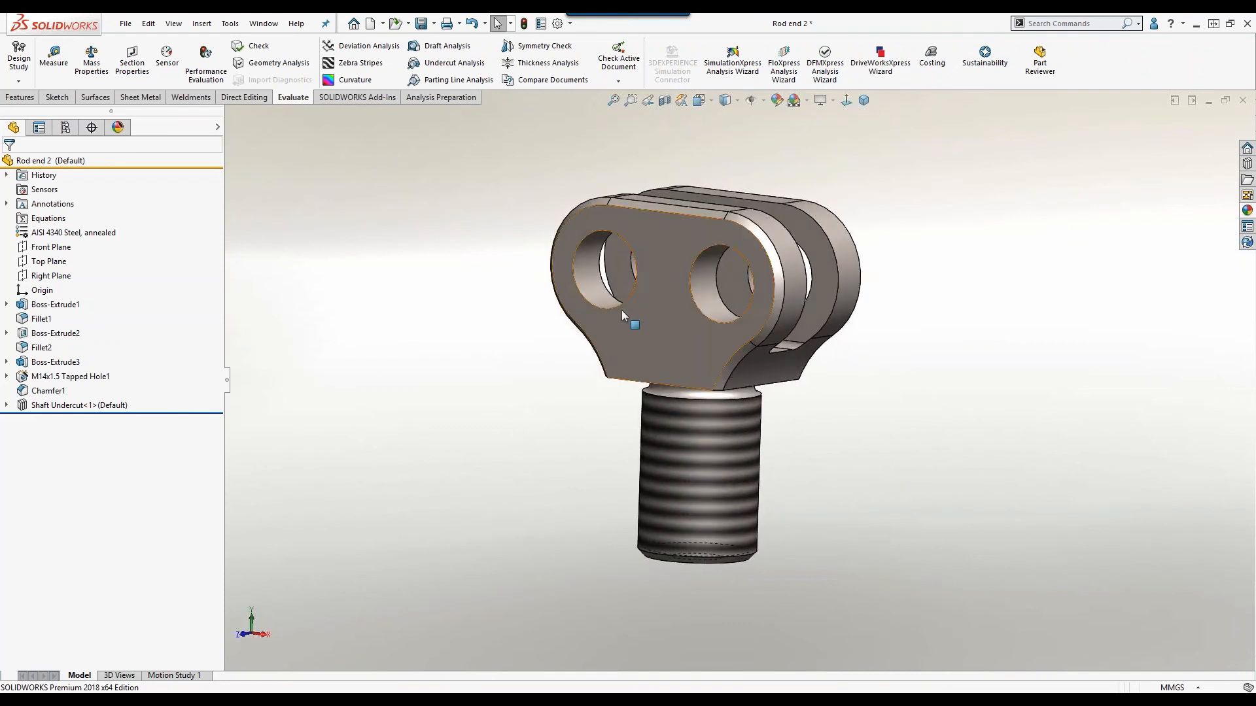
# Start a Symmetry Check on the rod end, review the plane, face and point definitions, and choose automatic symmetry split.
pyautogui.click(544, 48)
pyautogui.moveTo(327, 315); pyautogui.dragTo(294, 301, button='middle')
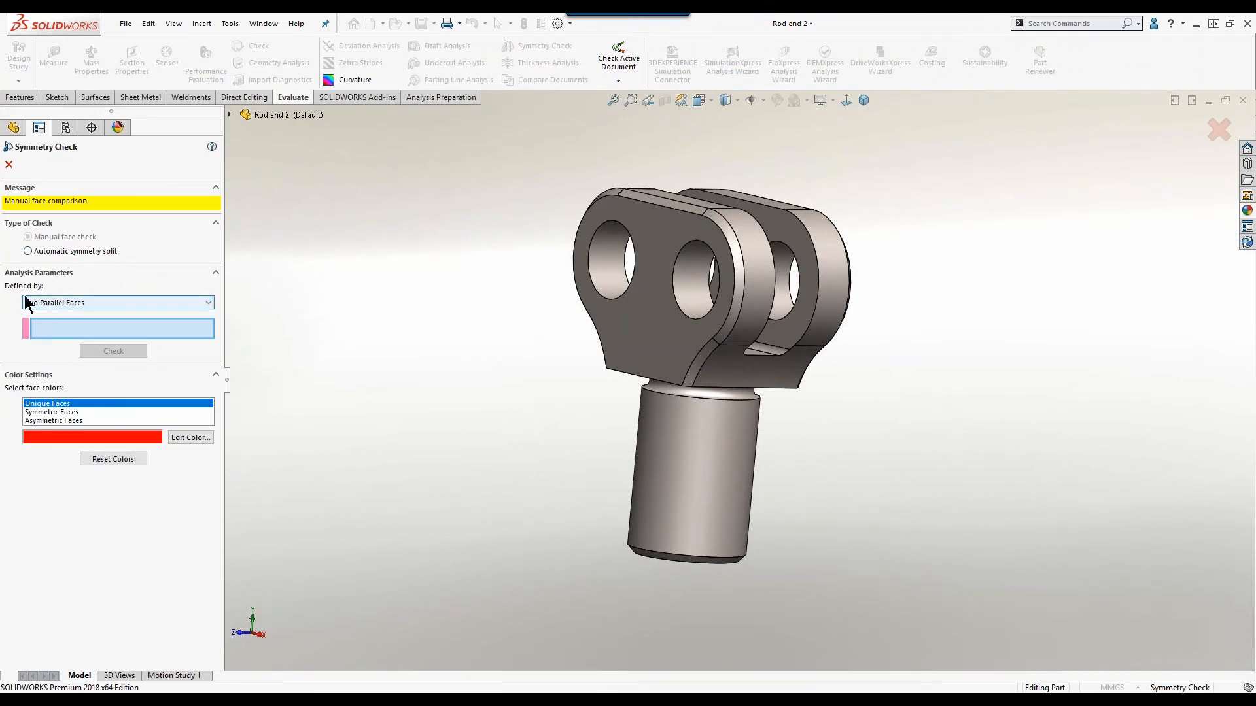
pyautogui.click(65, 303)
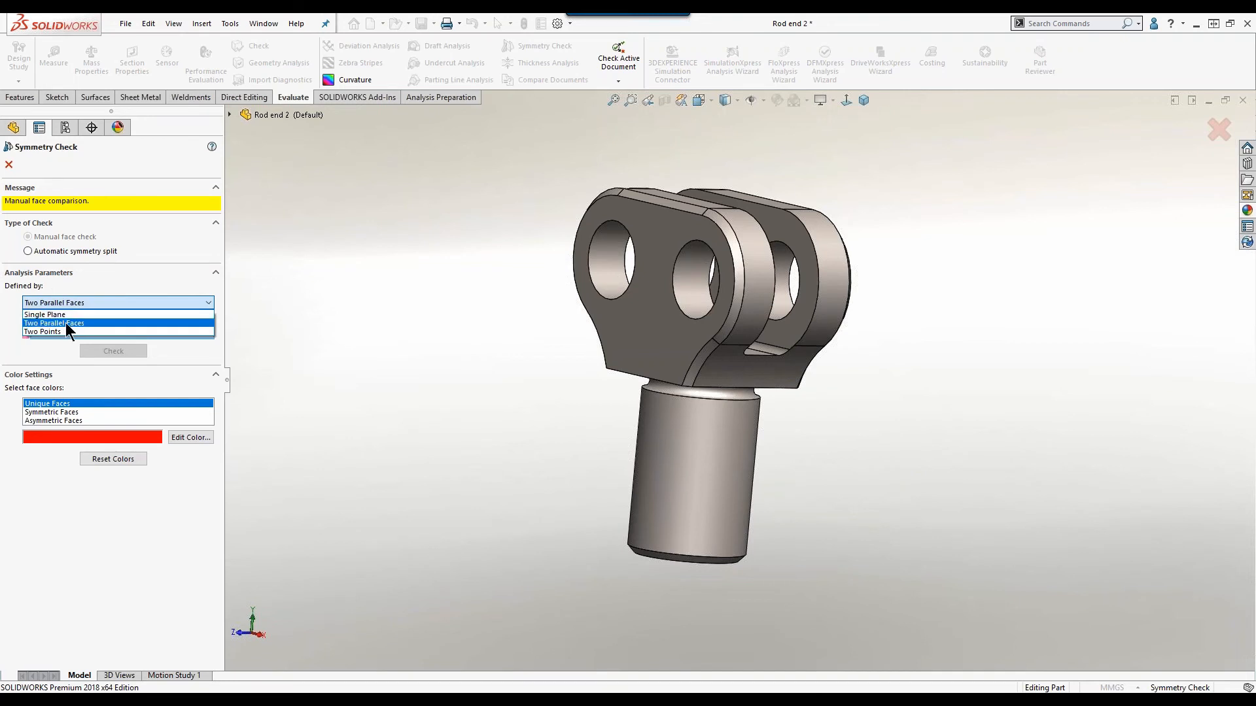
pyautogui.click(68, 304)
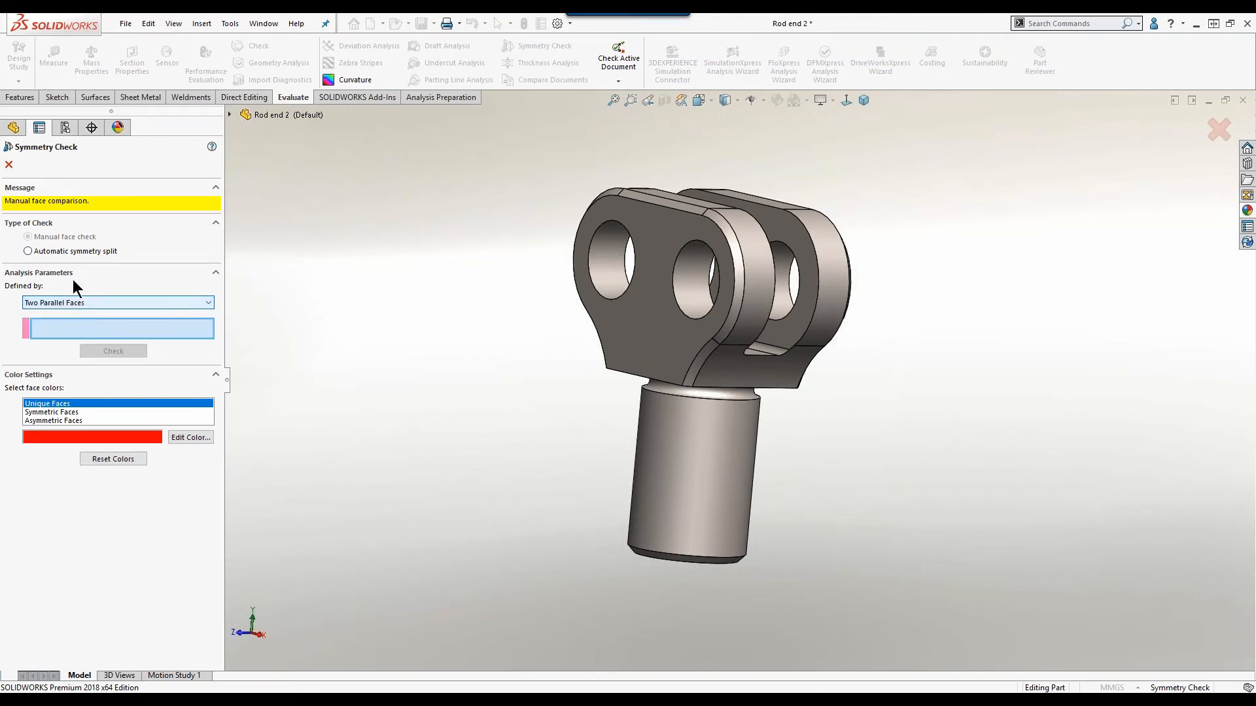
pyautogui.click(80, 253)
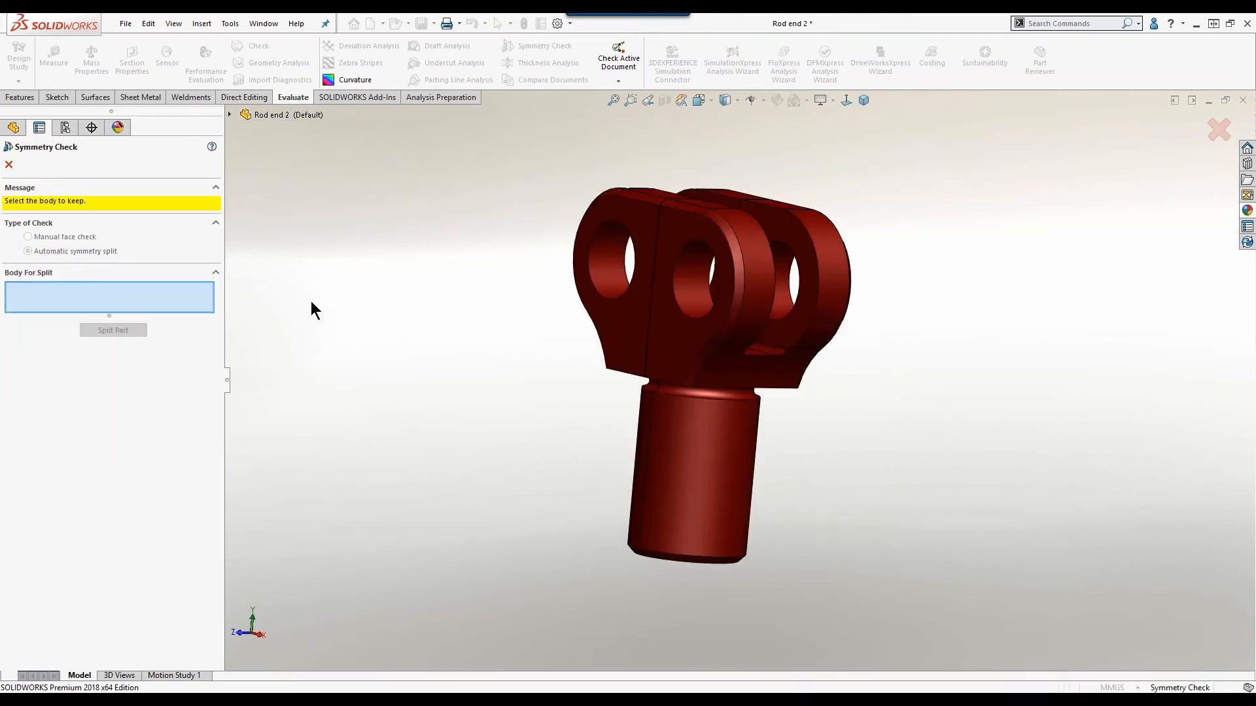
# Select one quarter body of the rod end as the body to keep and split the part.
pyautogui.moveTo(404, 305); pyautogui.dragTo(463, 557, button='middle')
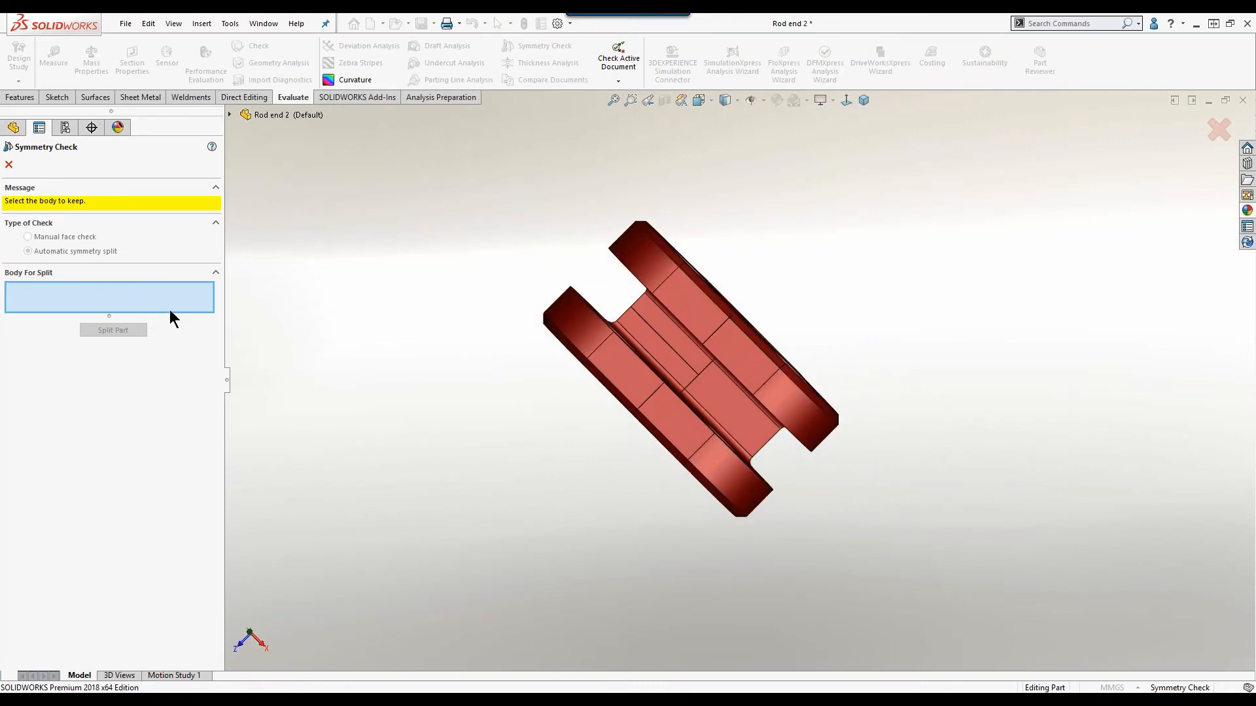
pyautogui.click(677, 304)
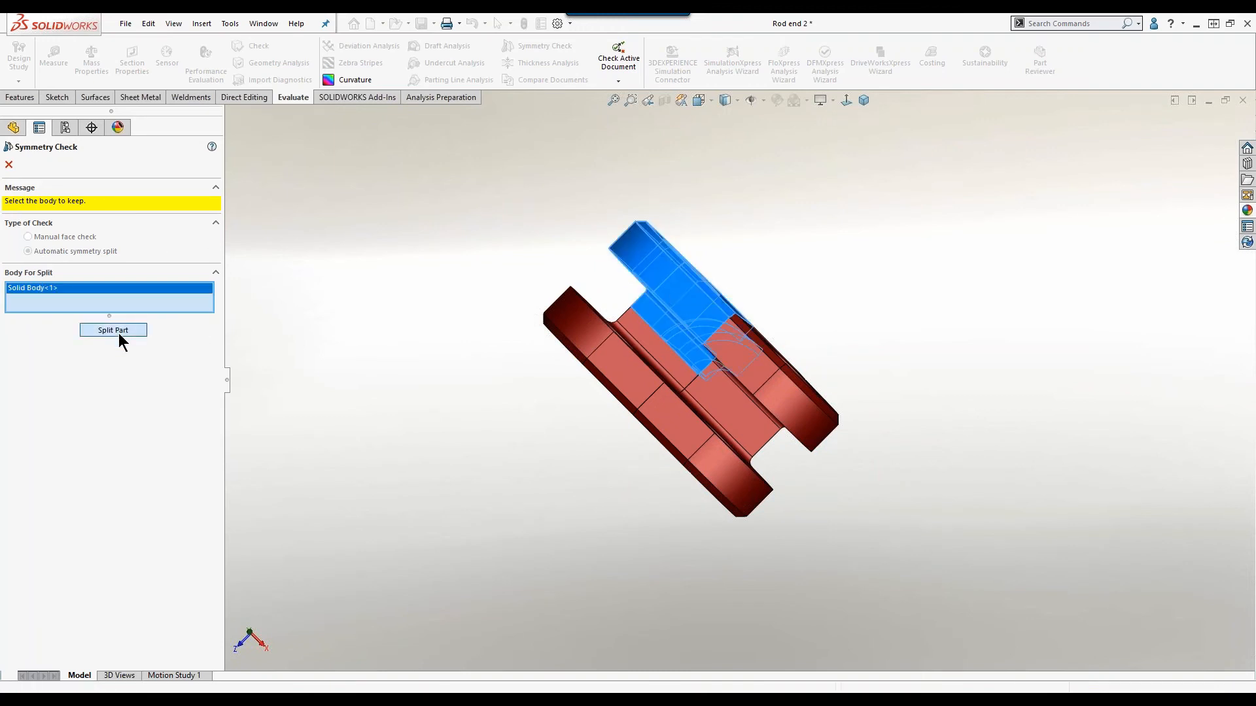
pyautogui.click(117, 331)
# Examine the remaining quarter of the rod end from several angles, including its cut faces and threaded hole.
pyautogui.moveTo(494, 410); pyautogui.dragTo(504, 190, button='middle')
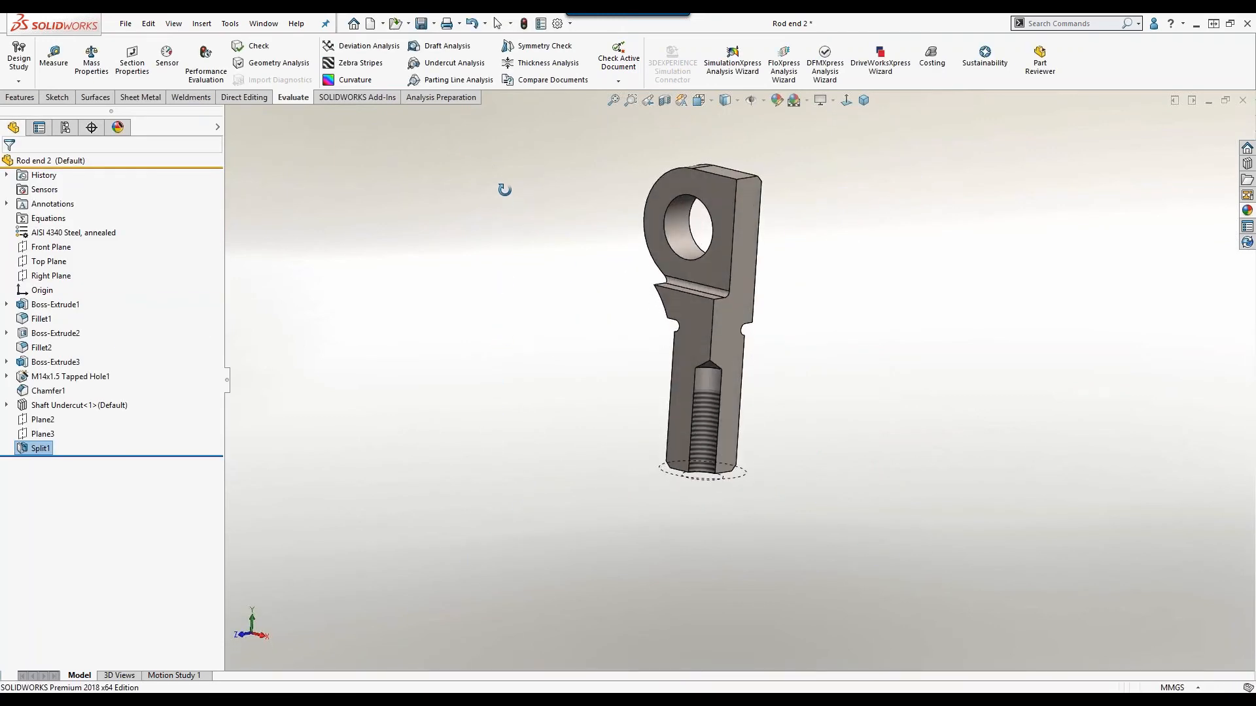
pyautogui.moveTo(701, 331); pyautogui.dragTo(784, 314, button='middle')
pyautogui.scroll(-2, 783, 274)
pyautogui.scroll(2, 782, 273)
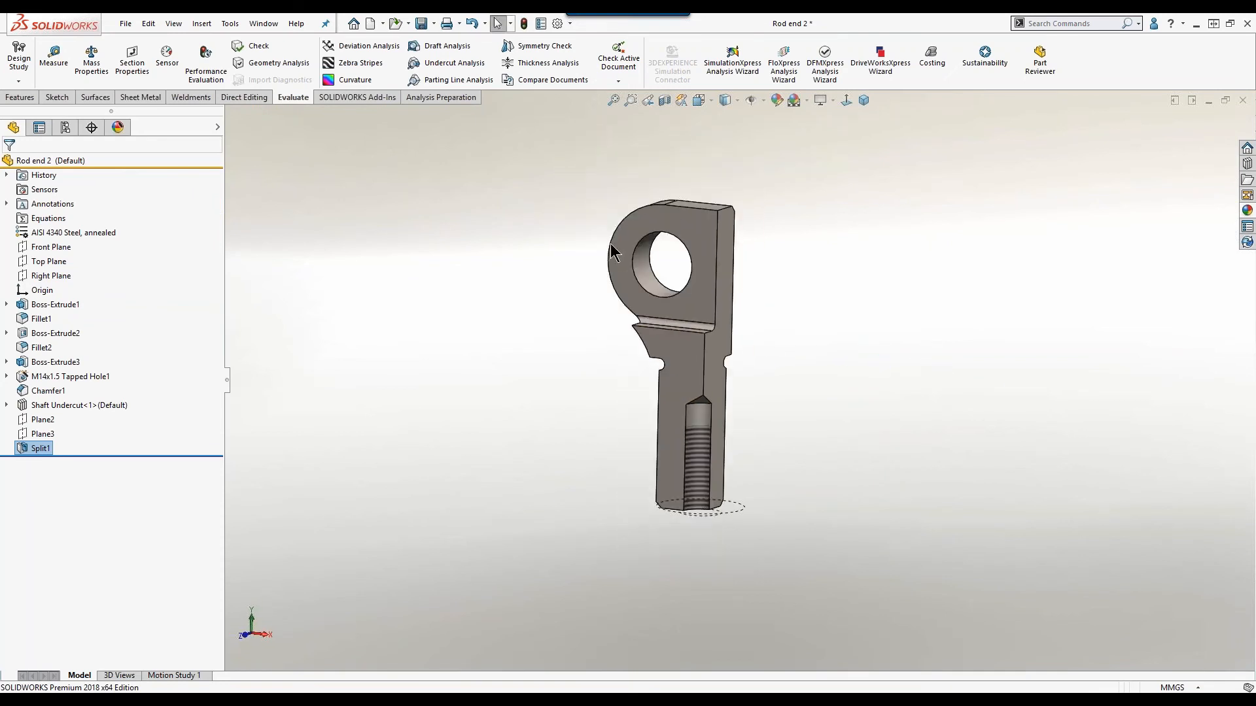
pyautogui.scroll(-1, 851, 348)
pyautogui.scroll(1, 649, 370)
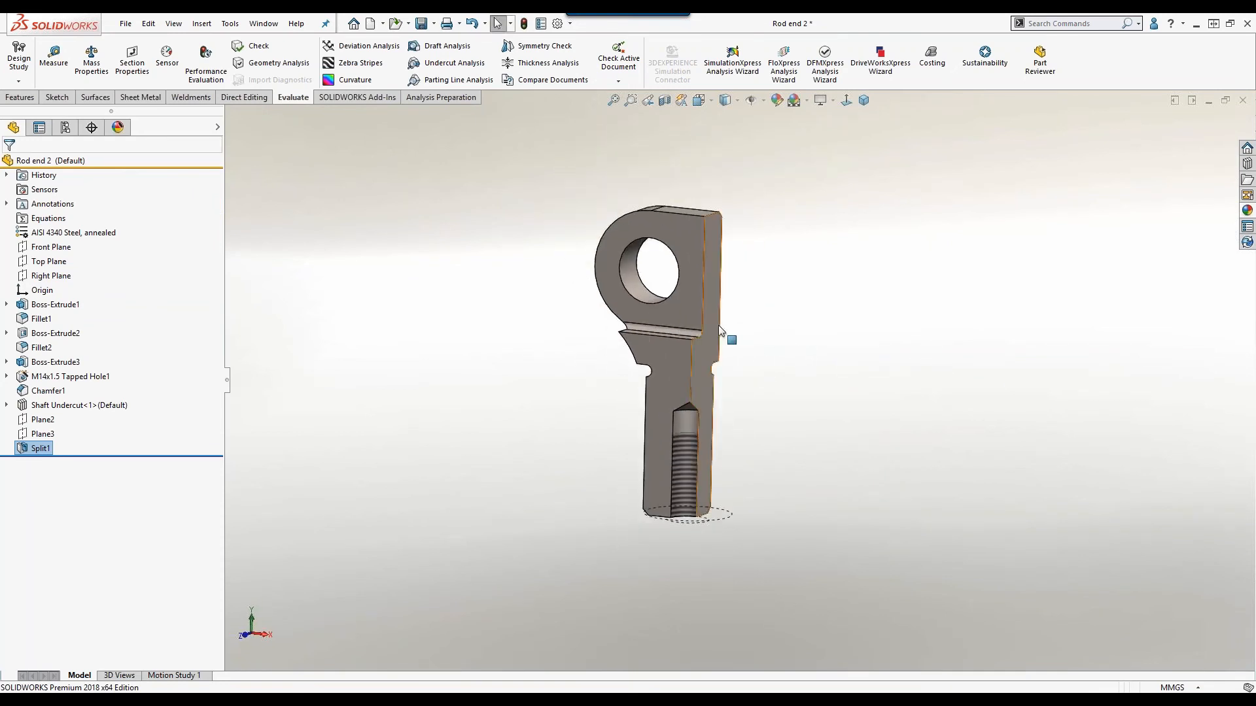
pyautogui.moveTo(680, 333); pyautogui.dragTo(646, 407, button='middle')
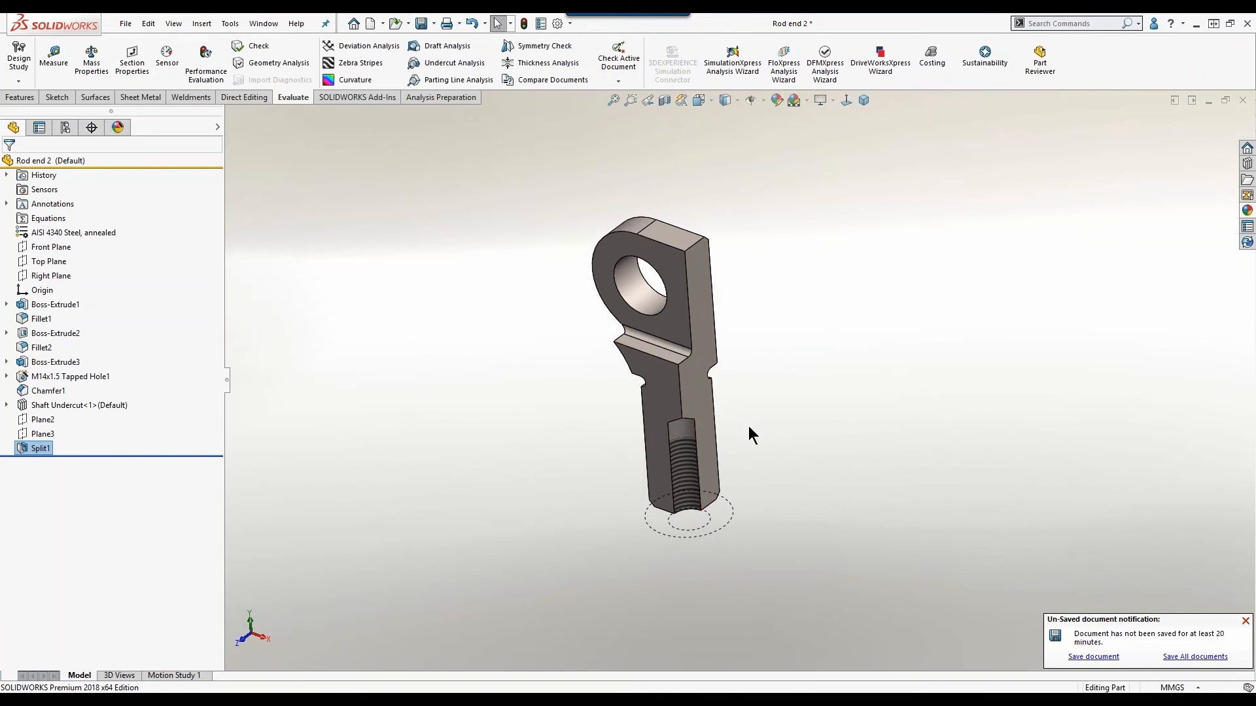
pyautogui.moveTo(811, 432); pyautogui.dragTo(732, 439, button='middle')
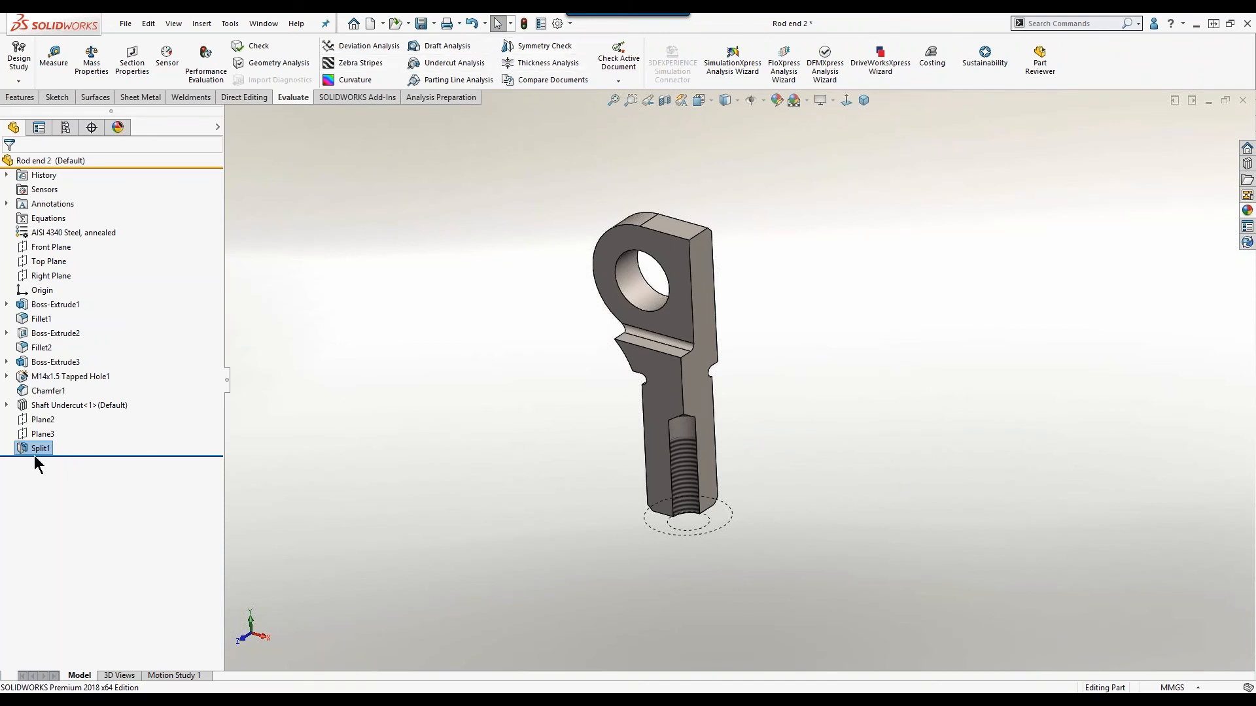
pyautogui.moveTo(34, 450)
pyautogui.moveTo(743, 395); pyautogui.dragTo(746, 417, button='middle')
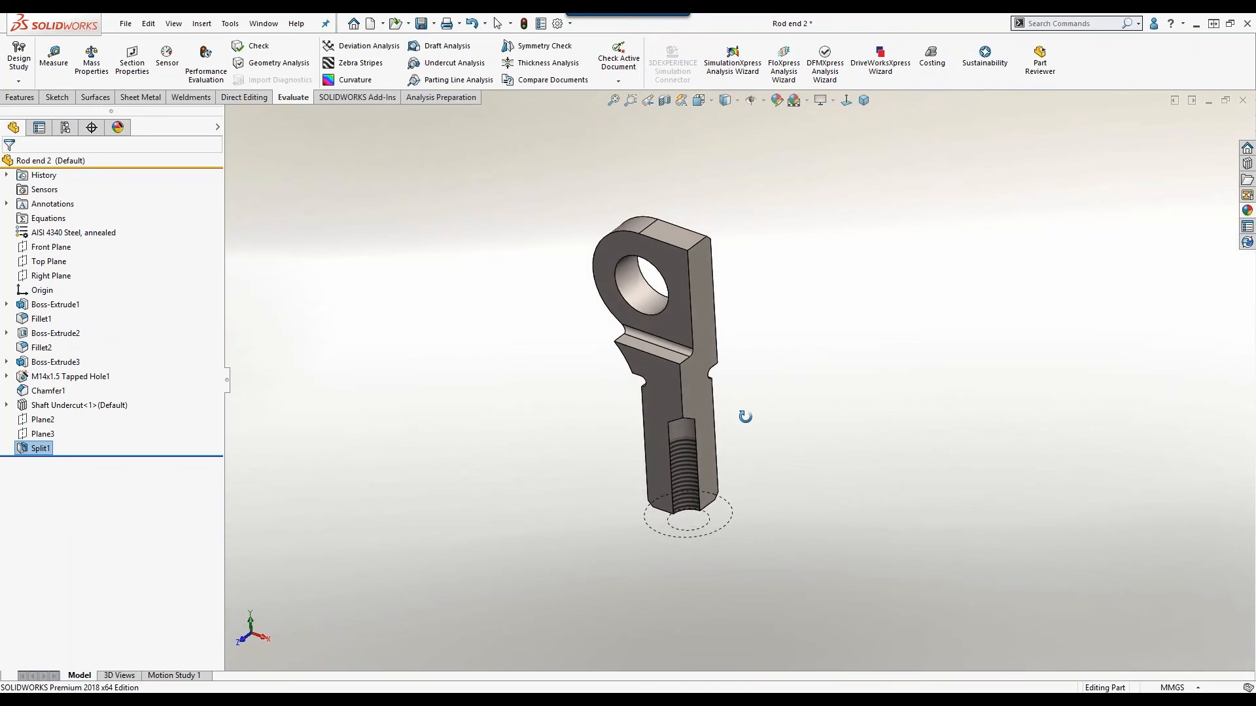
# Review the Split1 feature's trim tools and resulting bodies, and inspect the highlighted split faces on the rod end.
pyautogui.rightClick(34, 456)
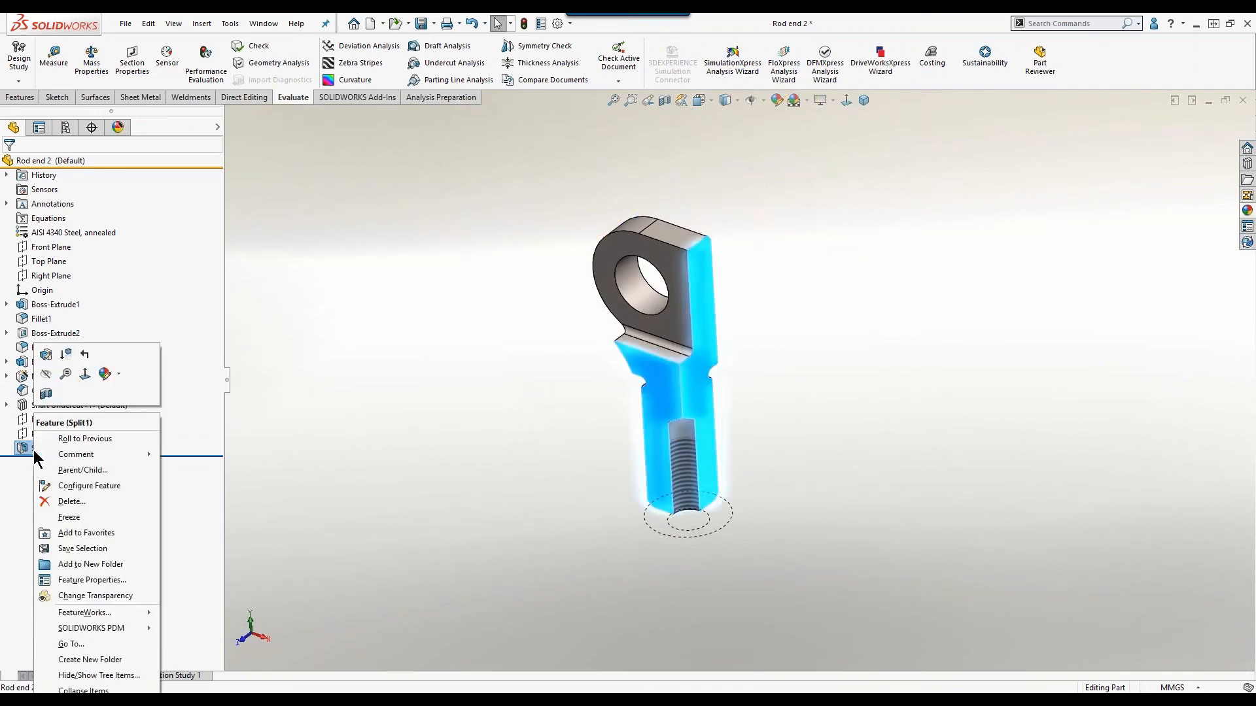
pyautogui.click(46, 354)
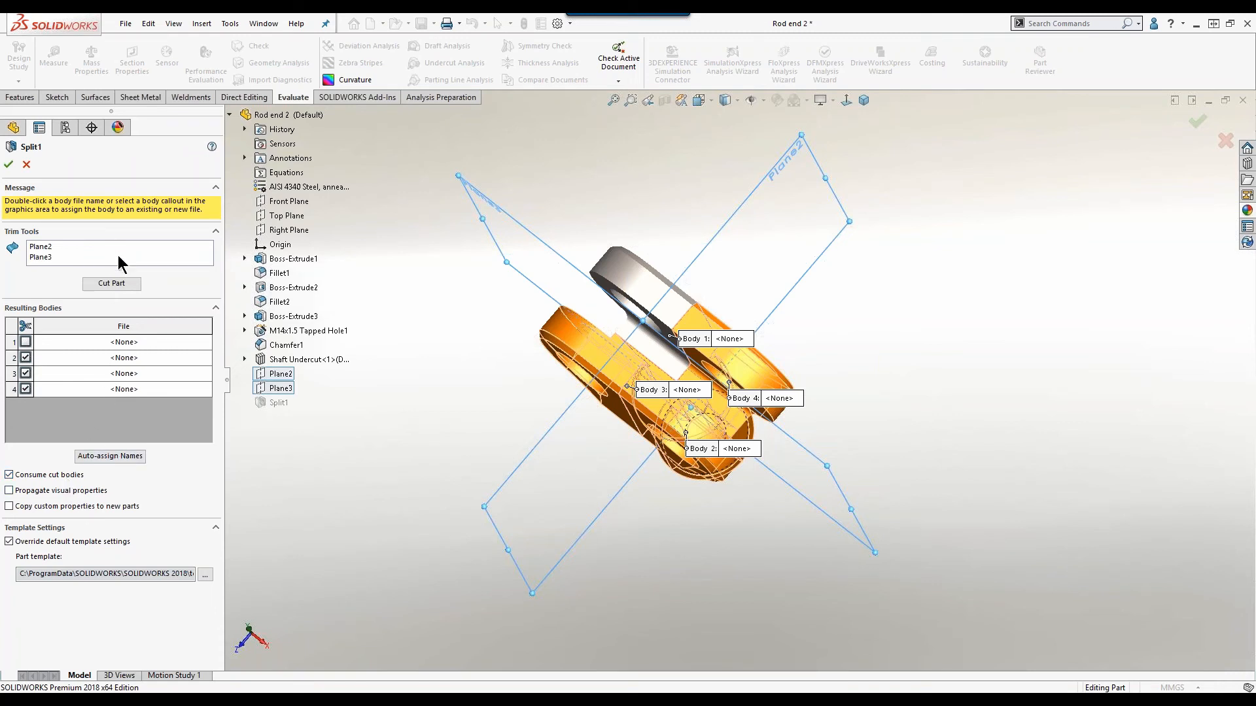
pyautogui.click(9, 164)
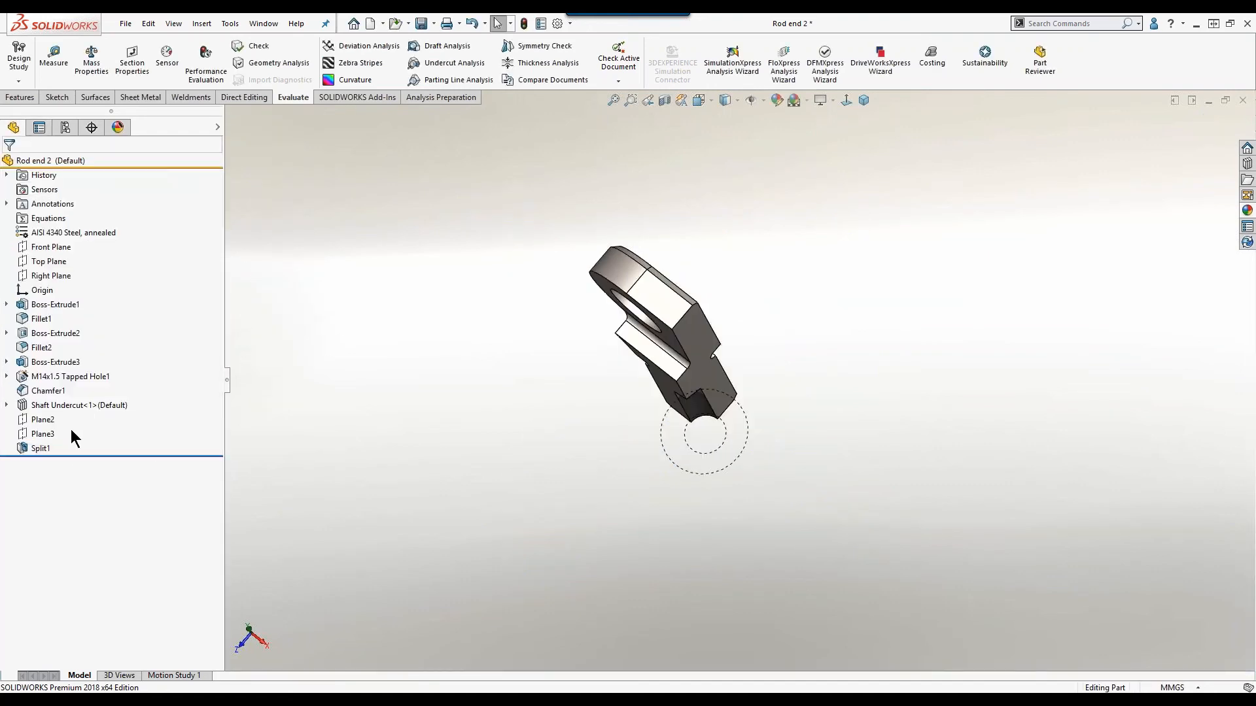
pyautogui.click(43, 448)
pyautogui.moveTo(412, 448); pyautogui.dragTo(441, 339, button='middle')
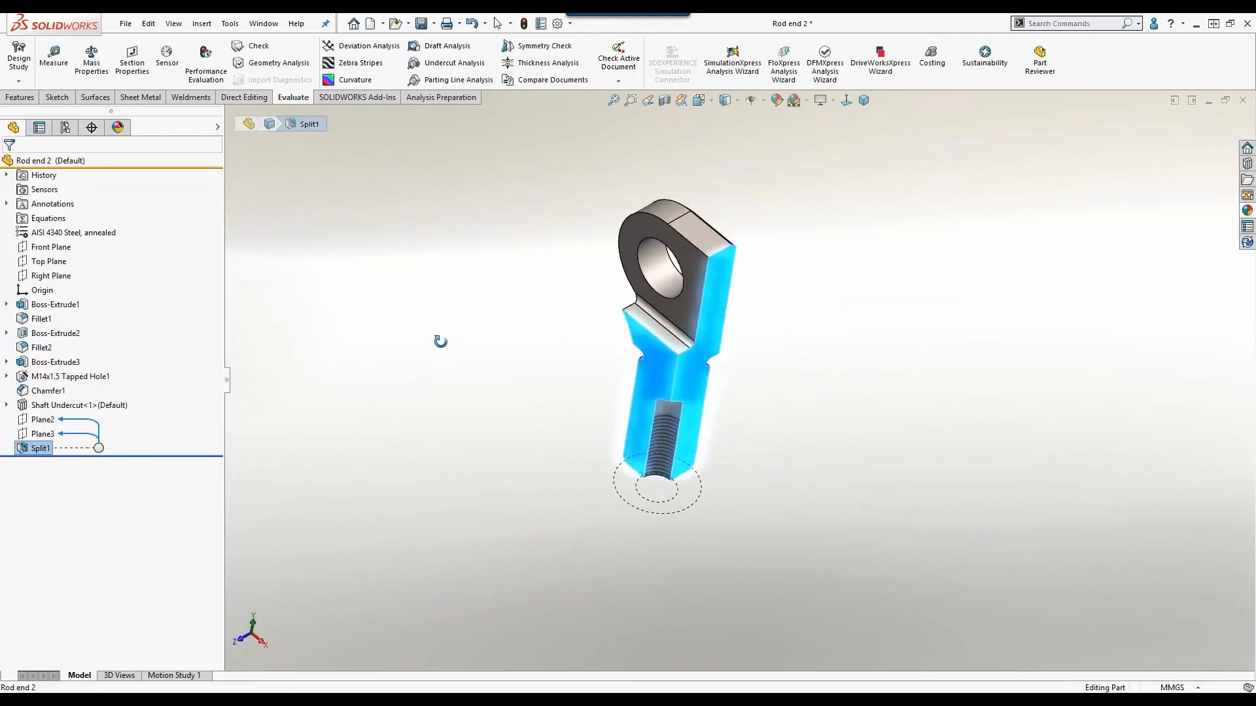
pyautogui.click(475, 368)
# Switch to the slides, and return to SOLIDWORKS with the Dustpan-part document in front.
pyautogui.hotkey('alt', 'Tab')
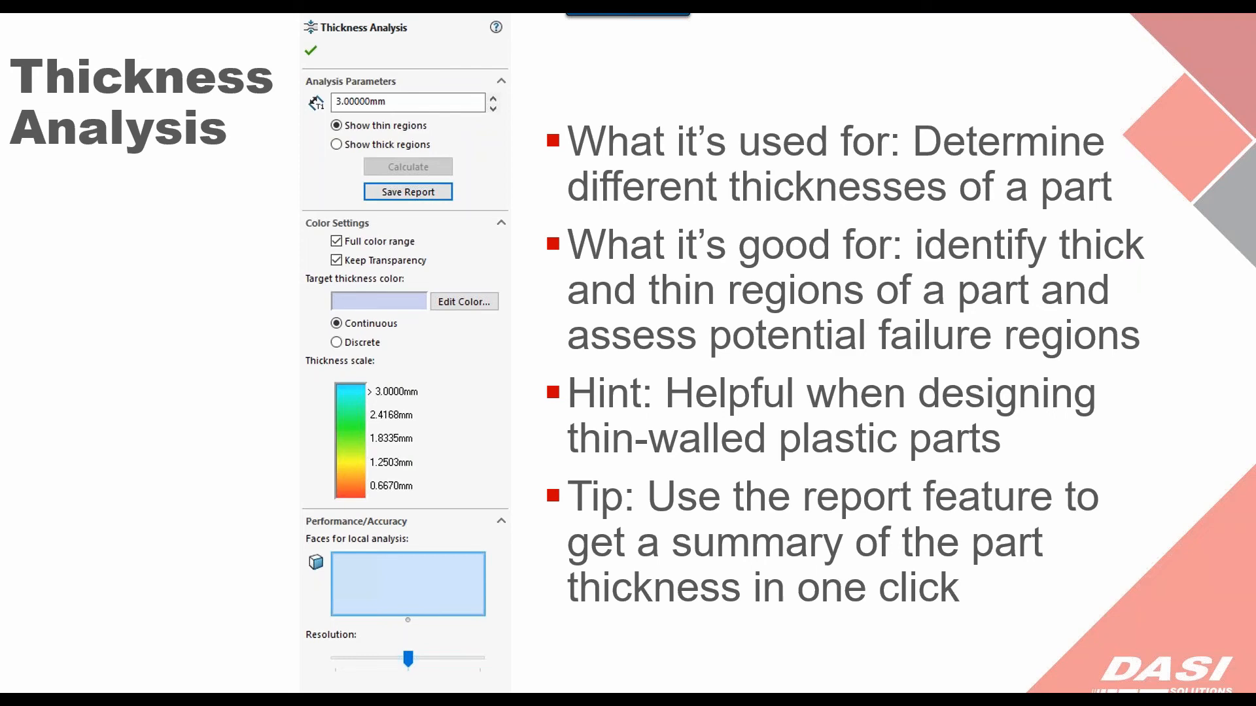
pyautogui.hotkey('alt', 'Tab')
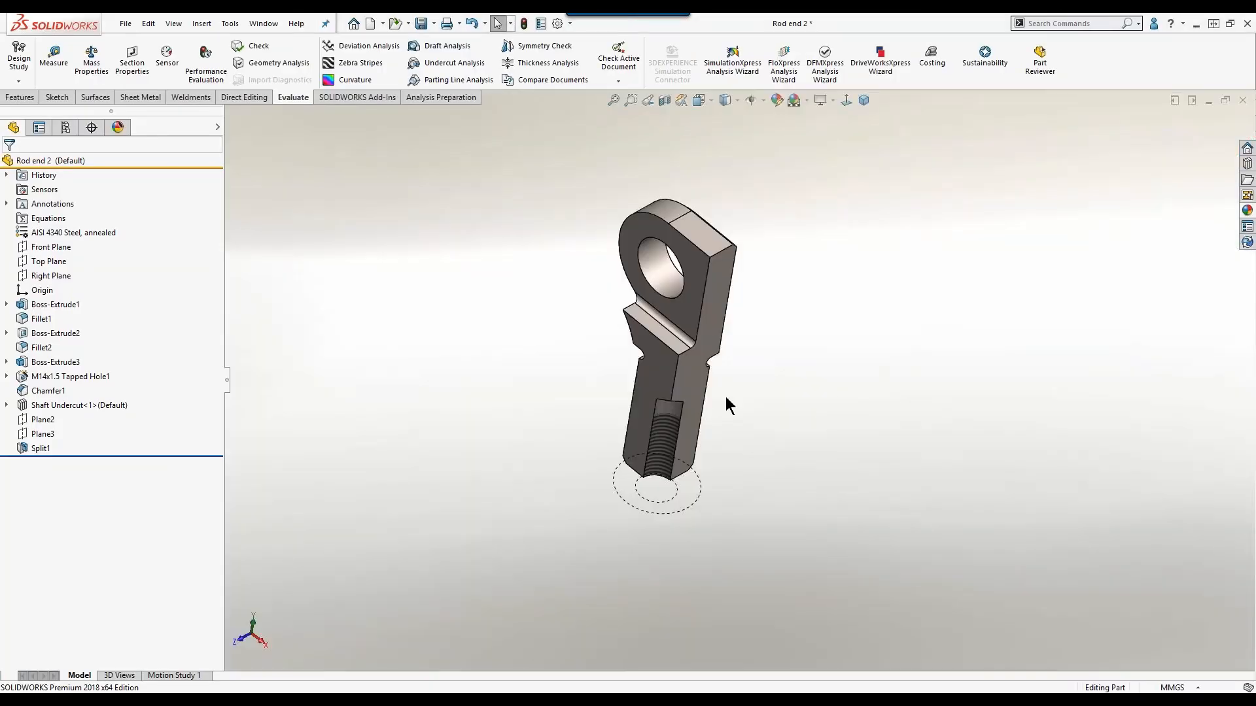
pyautogui.hotkey('ctrl', 'Tab')
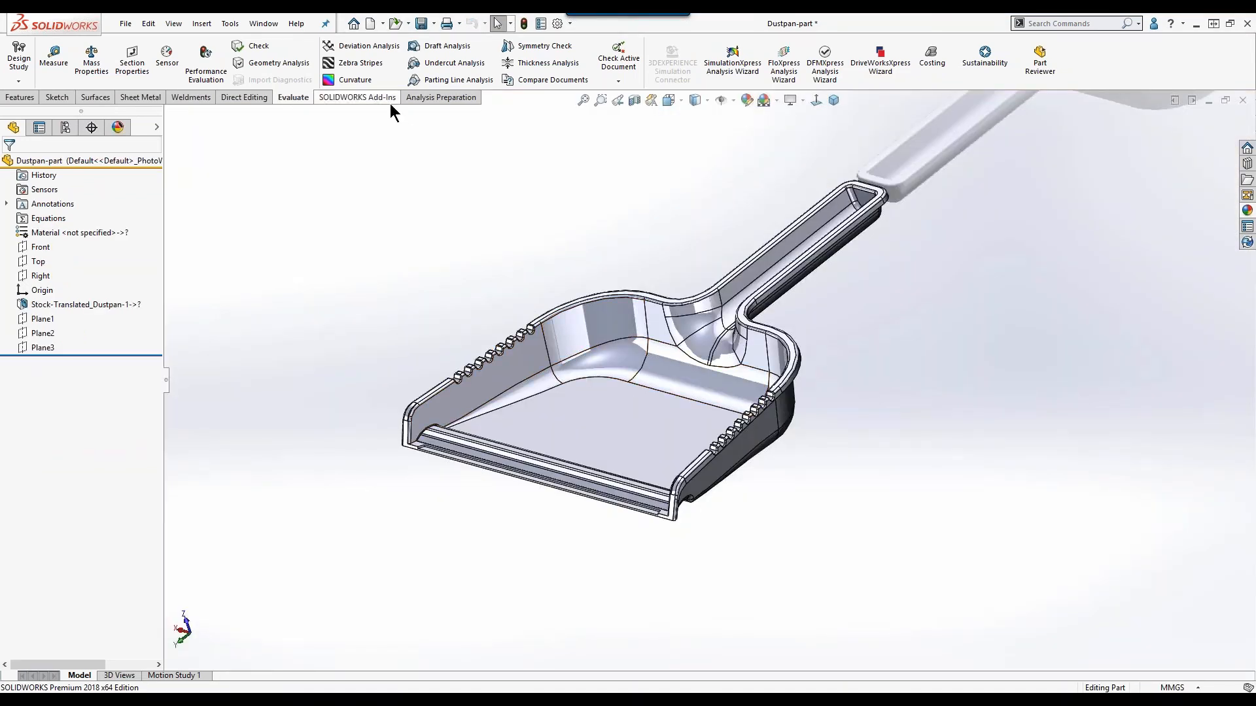
# Run a Thickness Analysis on the dustpan, showing thin regions at a target thickness of 1 mm.
pyautogui.click(537, 63)
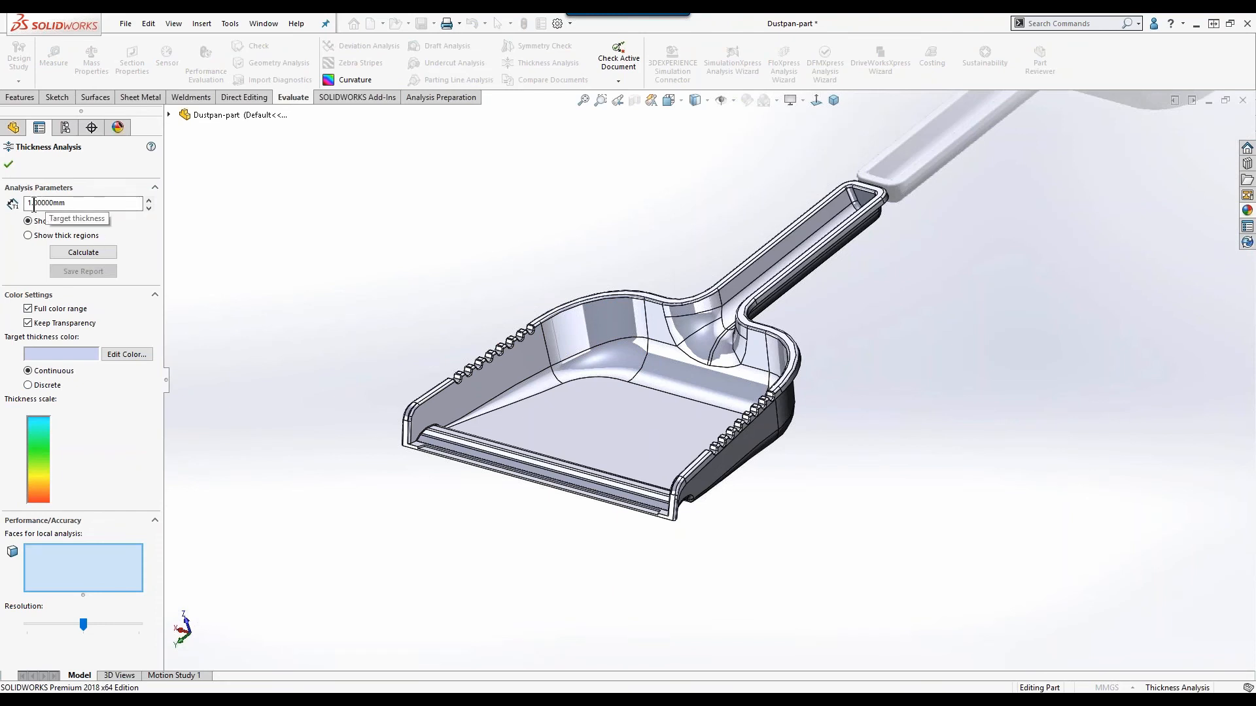
pyautogui.doubleClick(89, 204)
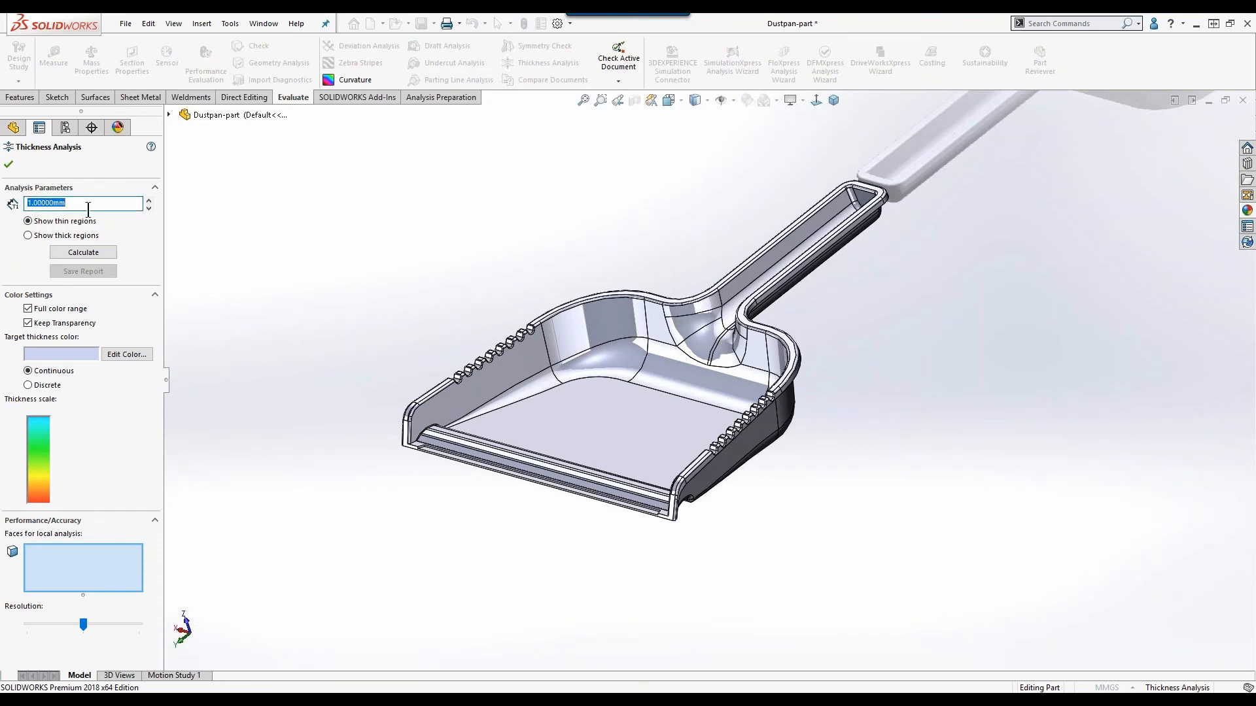
pyautogui.click(72, 255)
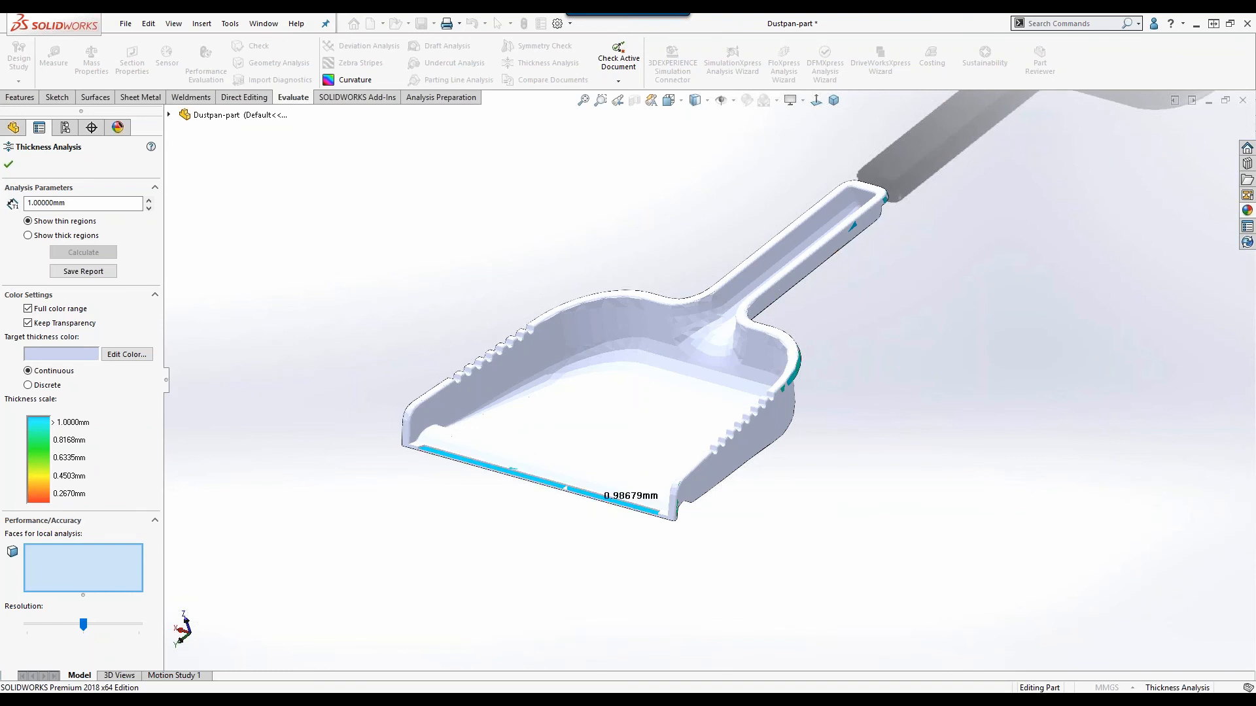
# Read the wall thickness along the dustpan's front lip and on the curved outer rim, and close the analysis.
pyautogui.moveTo(571, 527)
pyautogui.mouseDown(button='middle')
pyautogui.moveTo(555, 524)
pyautogui.moveTo(558, 555)
pyautogui.moveTo(548, 531)
pyautogui.mouseUp(button='middle')
pyautogui.moveTo(562, 517)
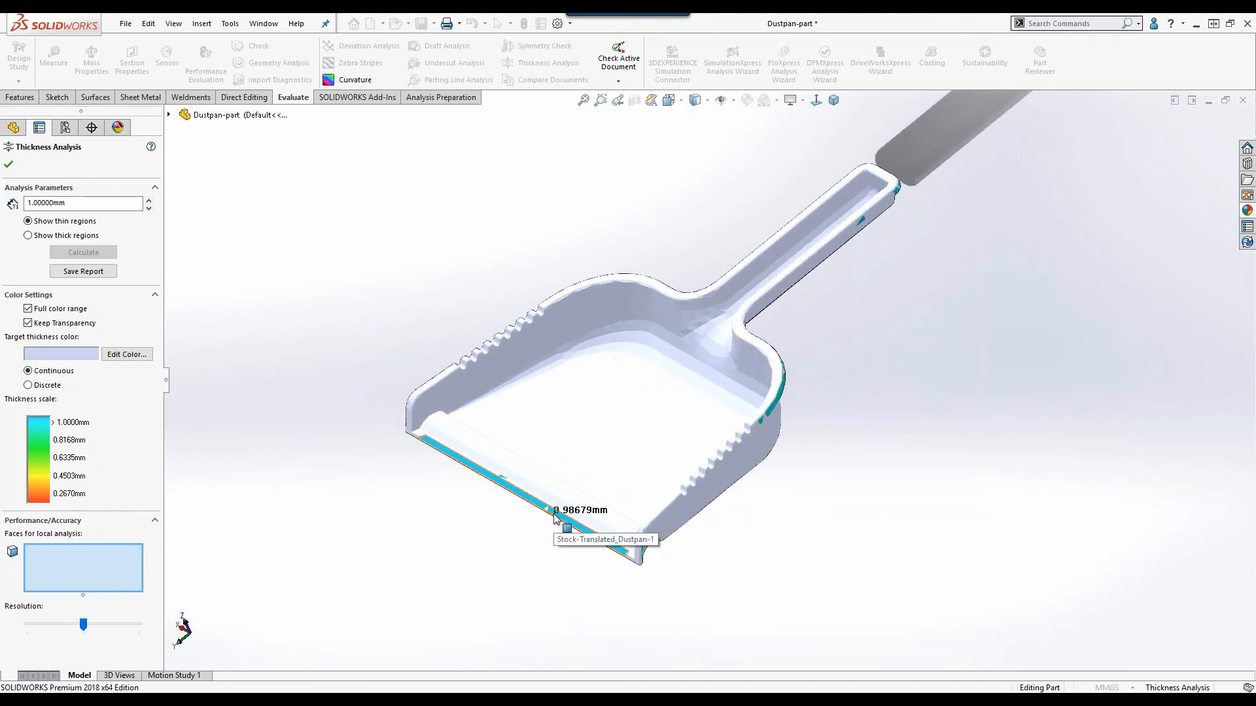
pyautogui.scroll(-1, 548, 531)
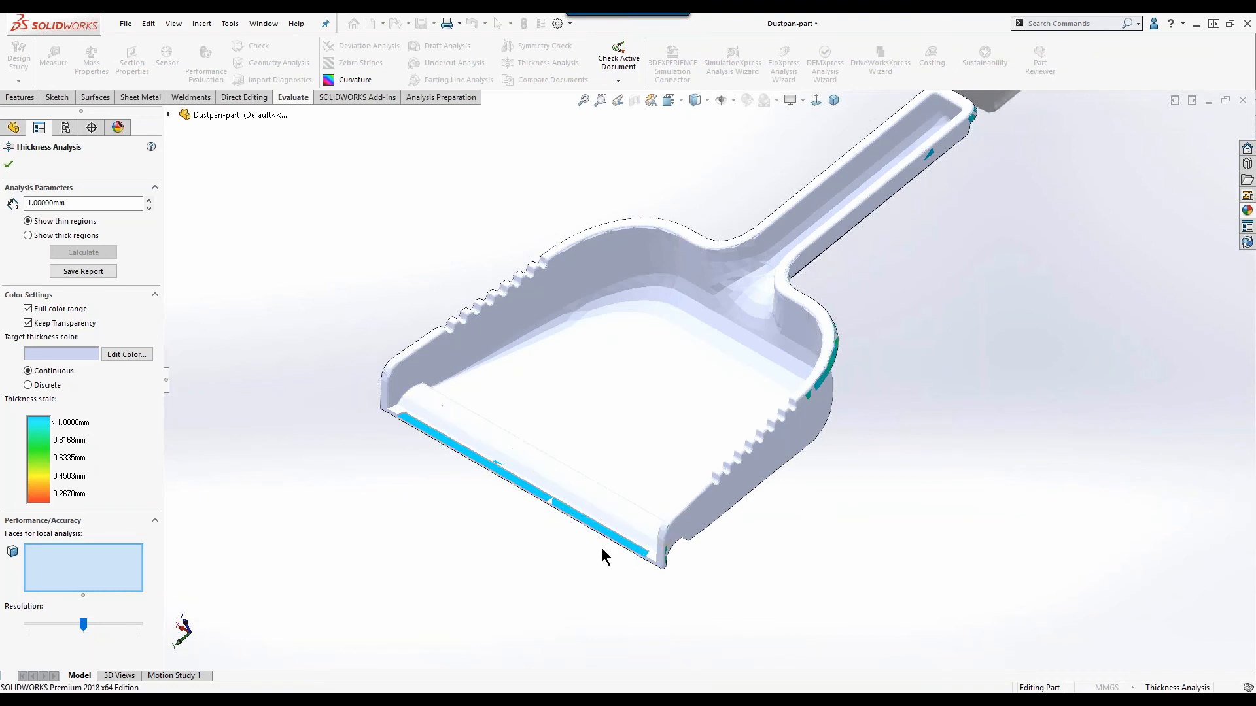
pyautogui.moveTo(599, 546); pyautogui.dragTo(596, 534, button='middle')
pyautogui.moveTo(592, 527)
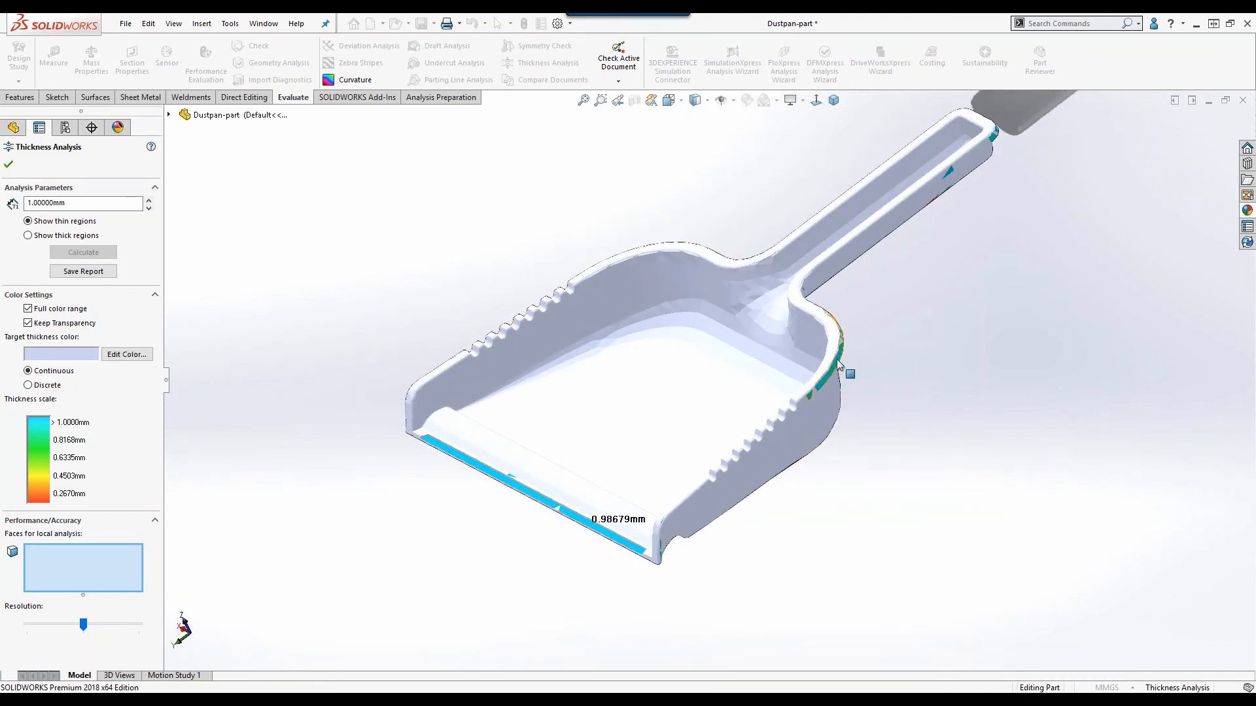
pyautogui.moveTo(840, 361)
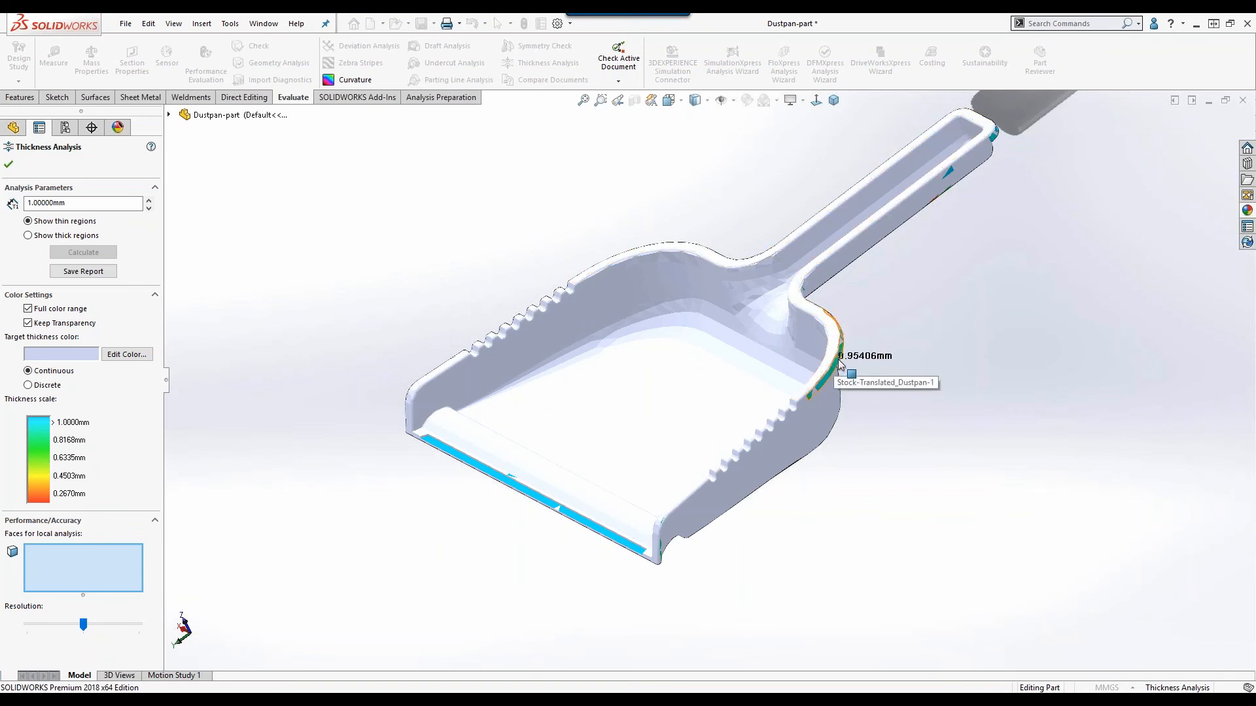
pyautogui.moveTo(841, 366); pyautogui.dragTo(866, 458, button='middle')
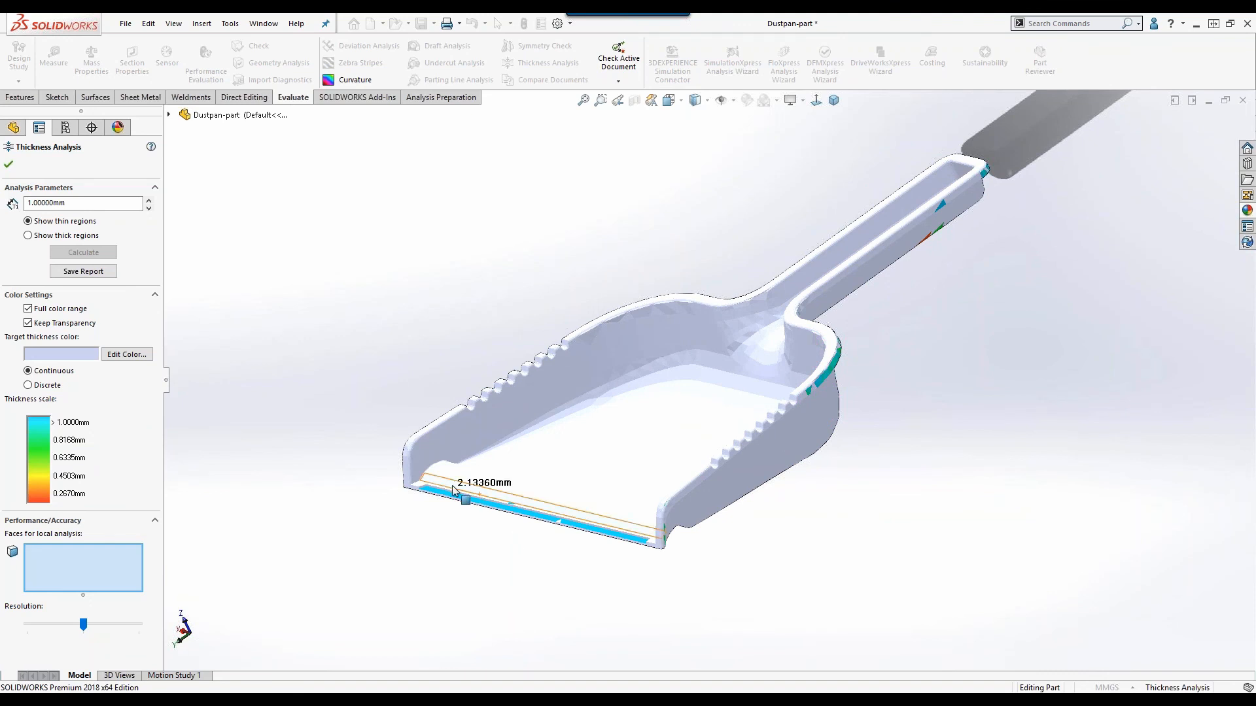
pyautogui.moveTo(415, 486)
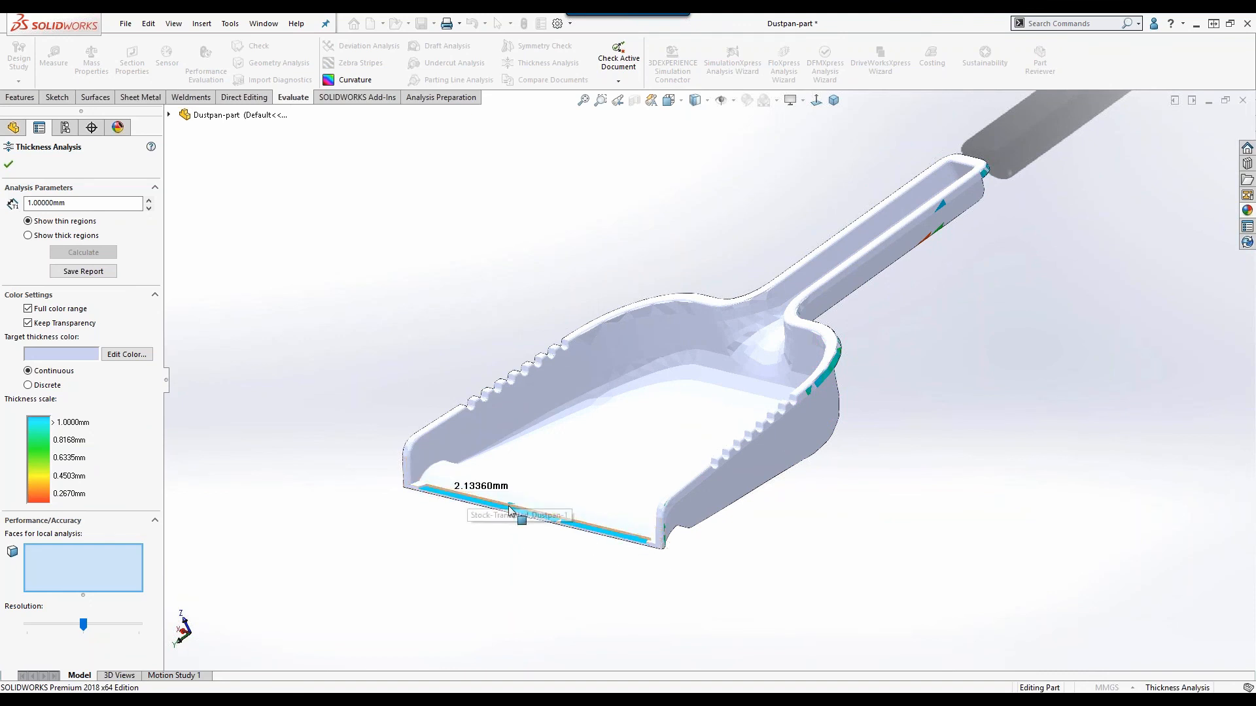
pyautogui.moveTo(525, 520)
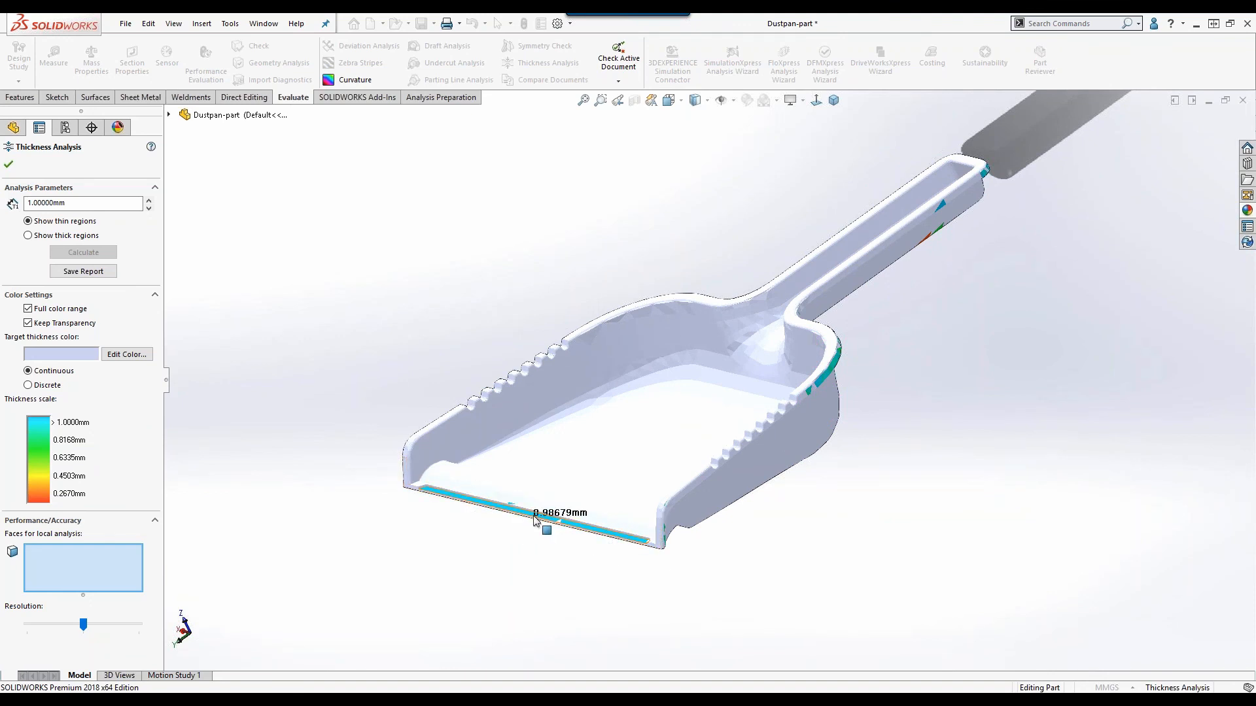
pyautogui.moveTo(584, 492)
pyautogui.click(8, 165)
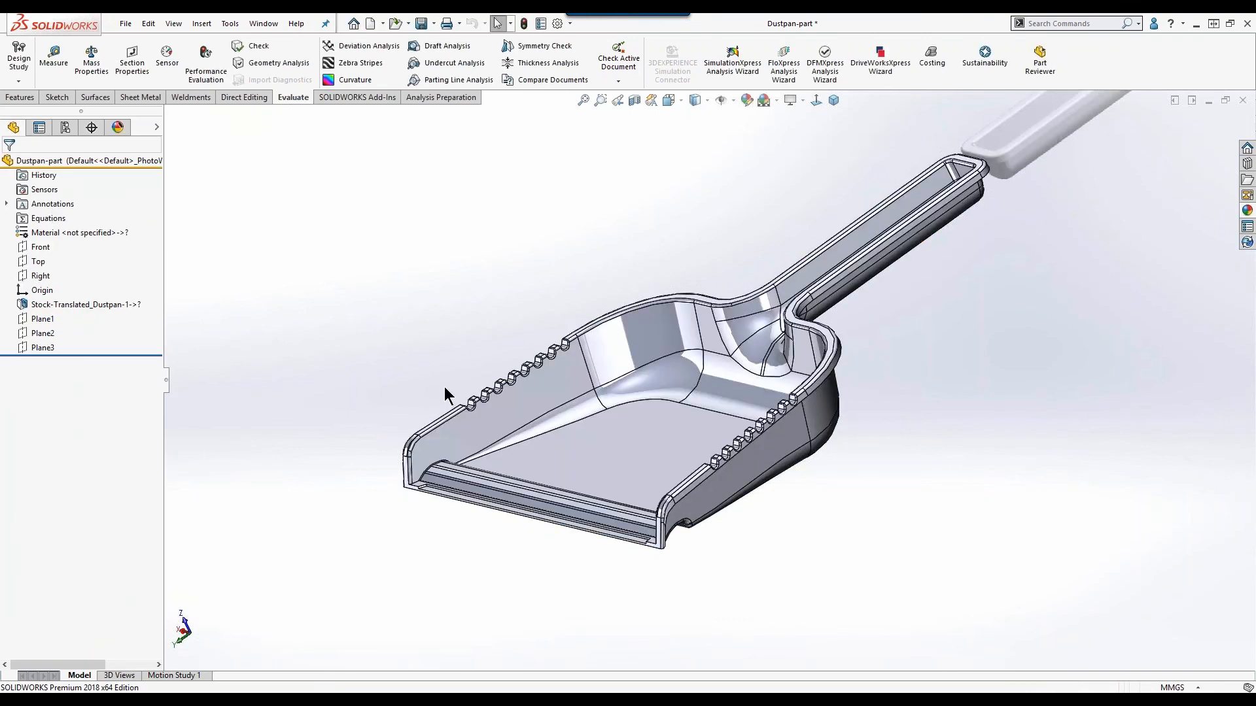
# Switch to the presentation and advance to the Mold Tools slide.
pyautogui.hotkey('alt', 'Tab')
pyautogui.press('Right')
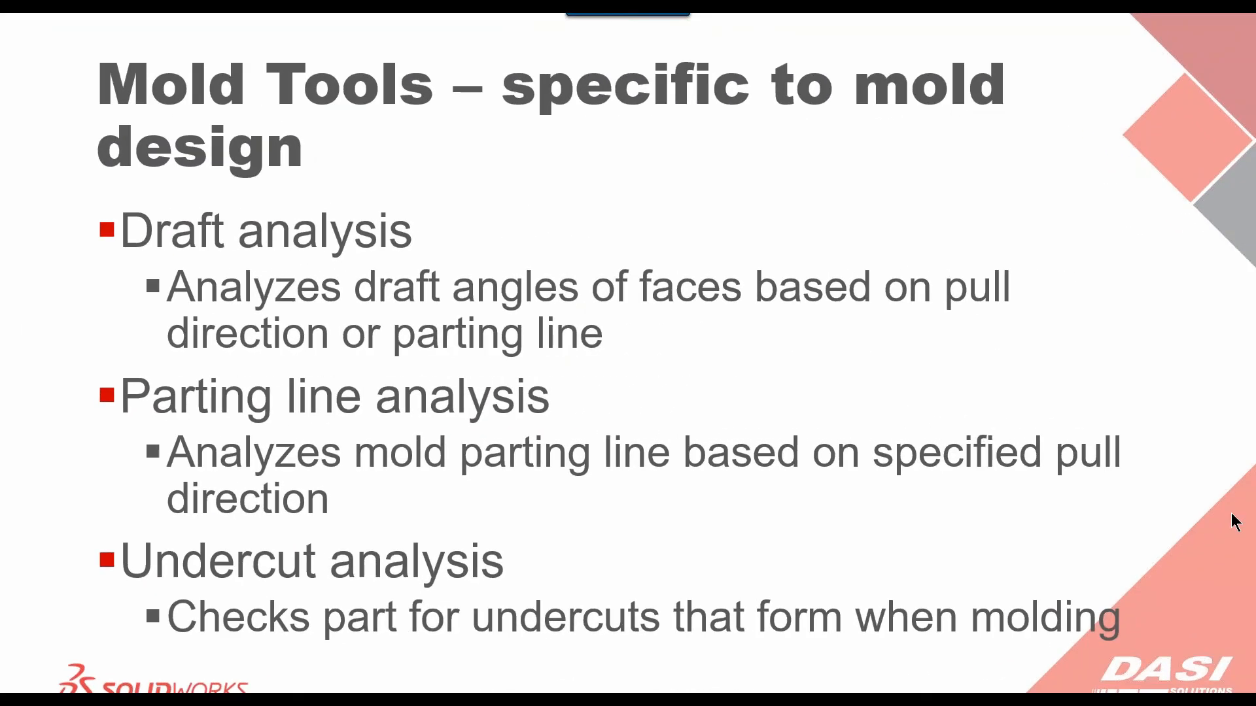